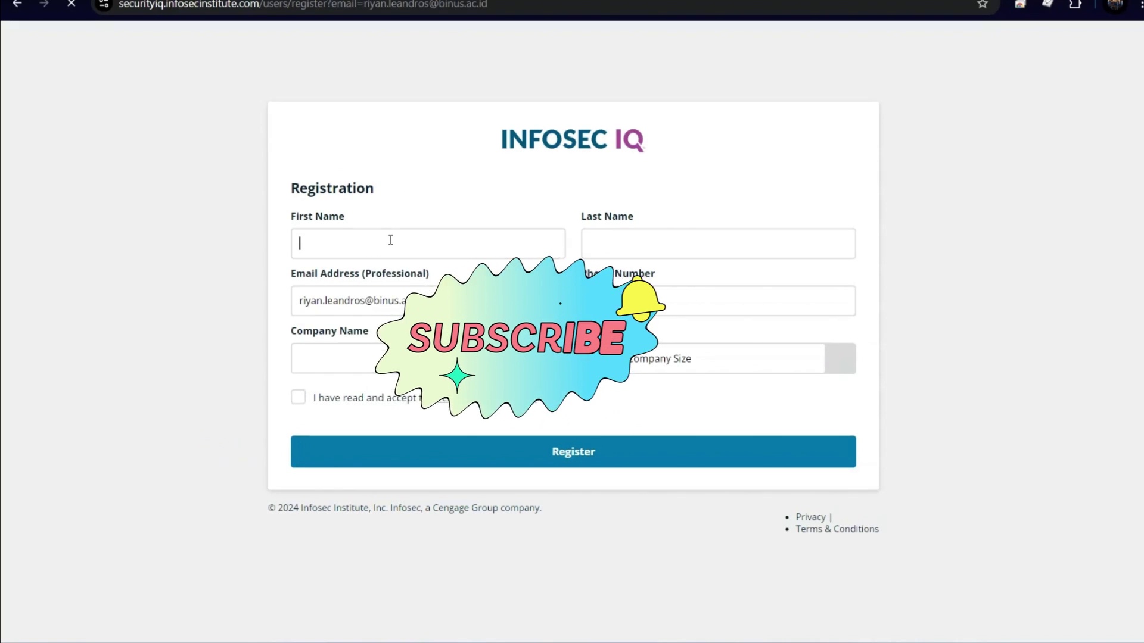
Step: Autofill the registration details, switch to the university email address, and enter company BINUS
{"action": "left_click", "coordinate": [391, 240]}
{"action": "left_click", "coordinate": [405, 289]}
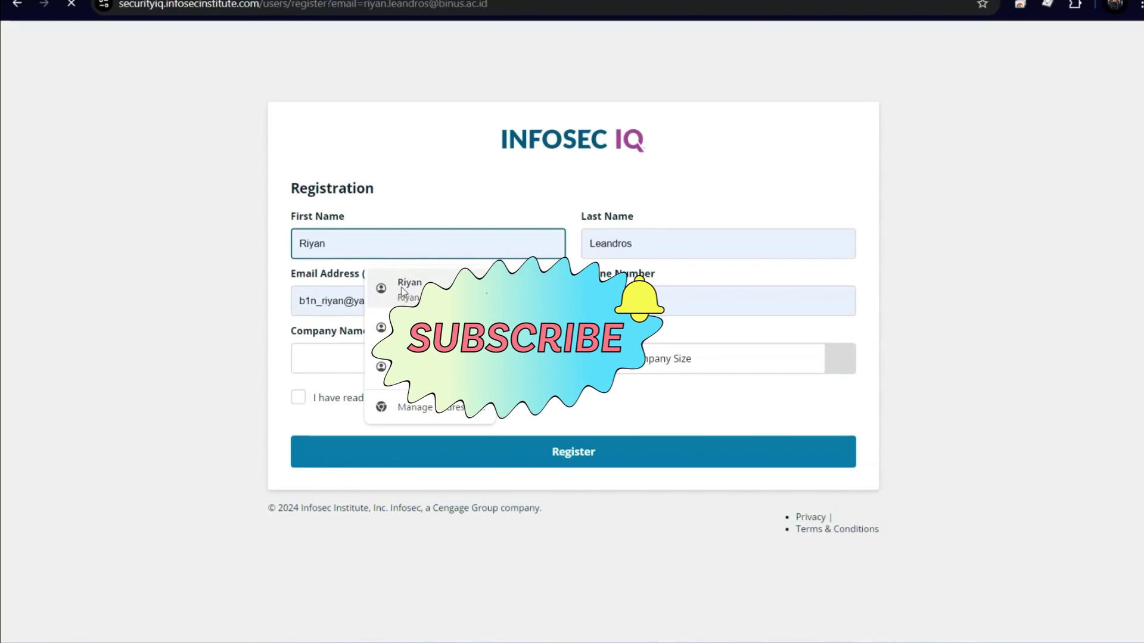
{"action": "left_click_drag", "start_coordinate": [403, 300], "coordinate": [246, 317]}
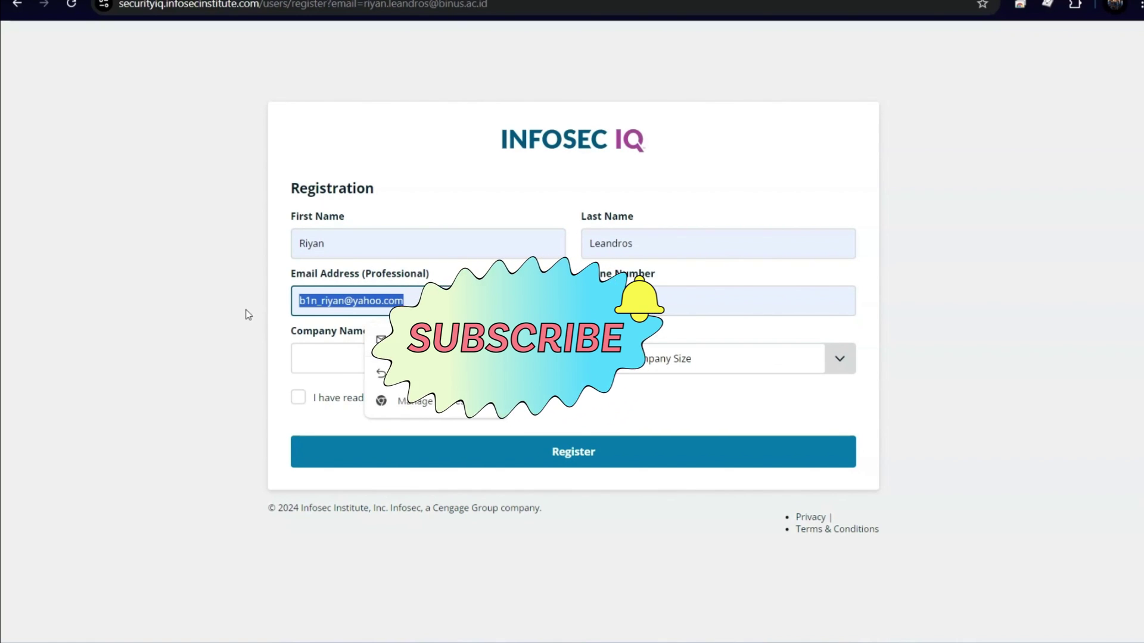
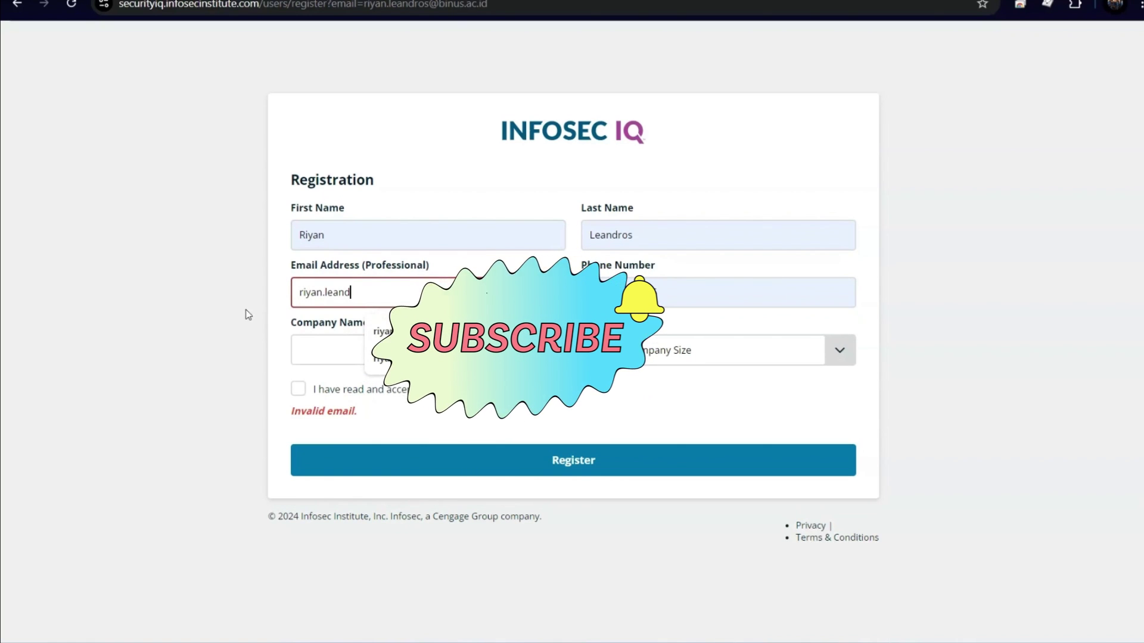
{"action": "left_click", "coordinate": [387, 334]}
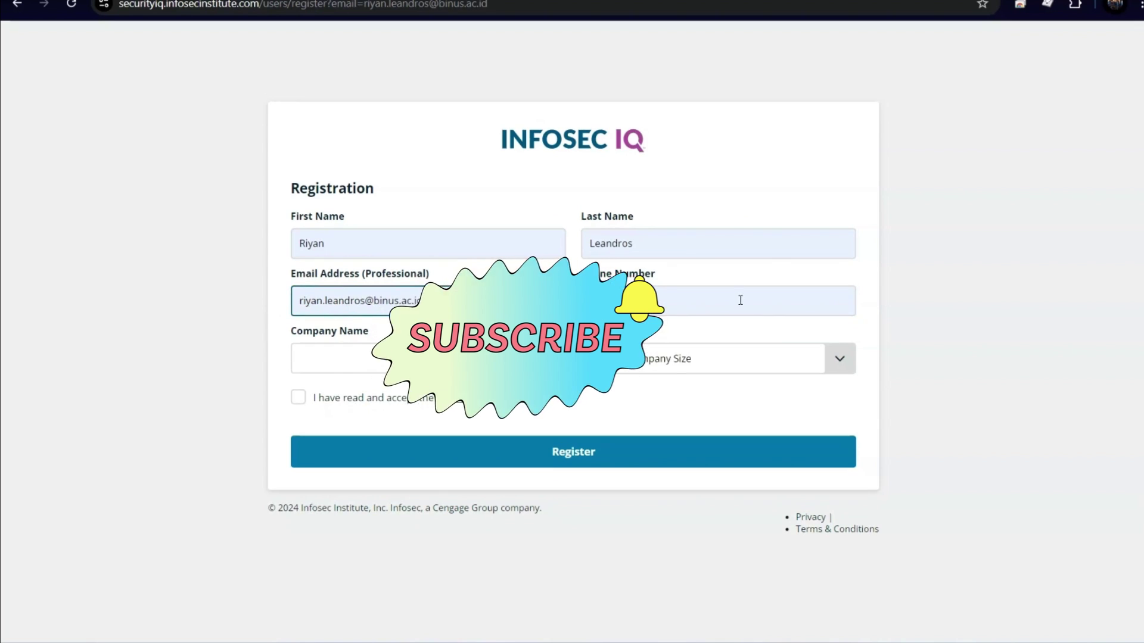
{"action": "left_click", "coordinate": [715, 304]}
{"action": "left_click", "coordinate": [333, 358]}
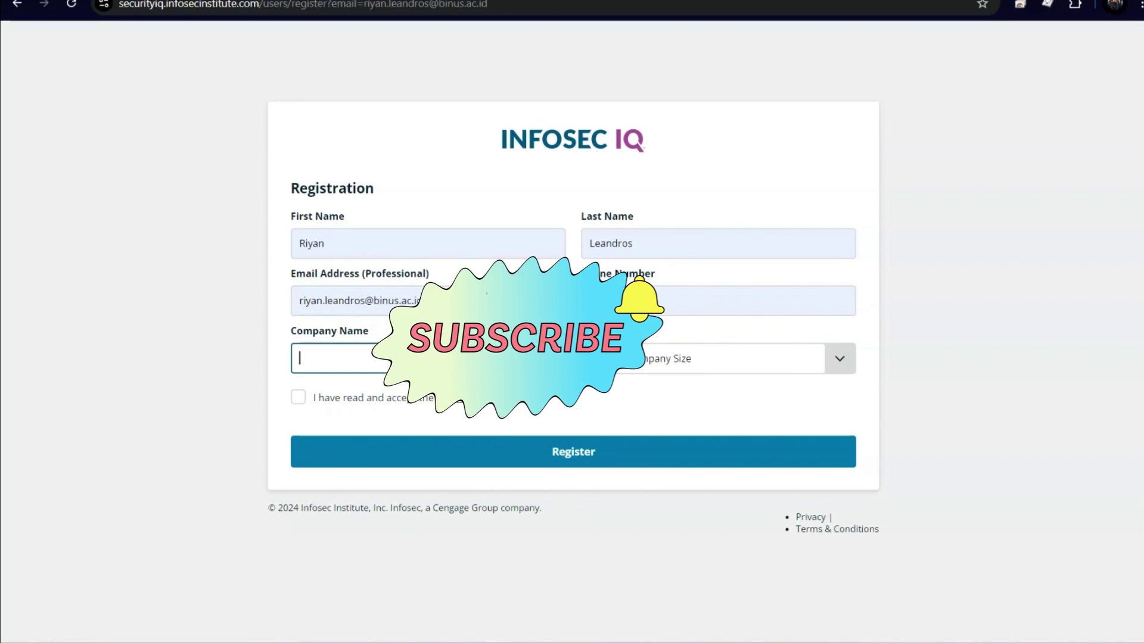
{"action": "type", "text": "BINUS"}
Step: Set company size to 2,001 - 5,000 and accept the terms and conditions
{"action": "left_click", "coordinate": [675, 367]}
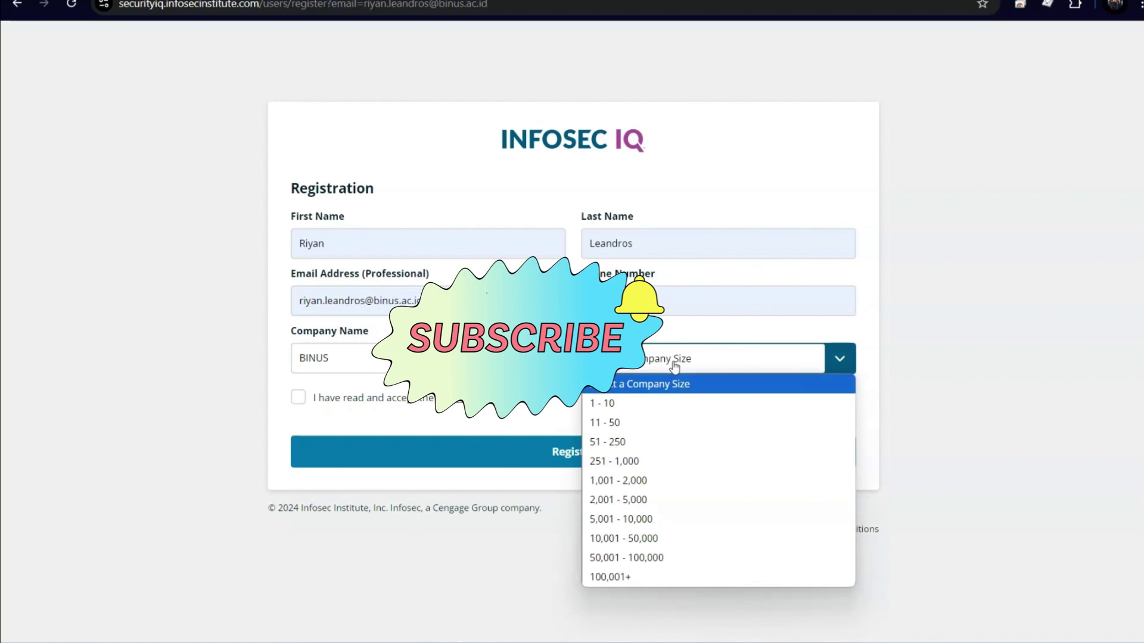
{"action": "left_click", "coordinate": [661, 518]}
{"action": "left_click", "coordinate": [716, 358]}
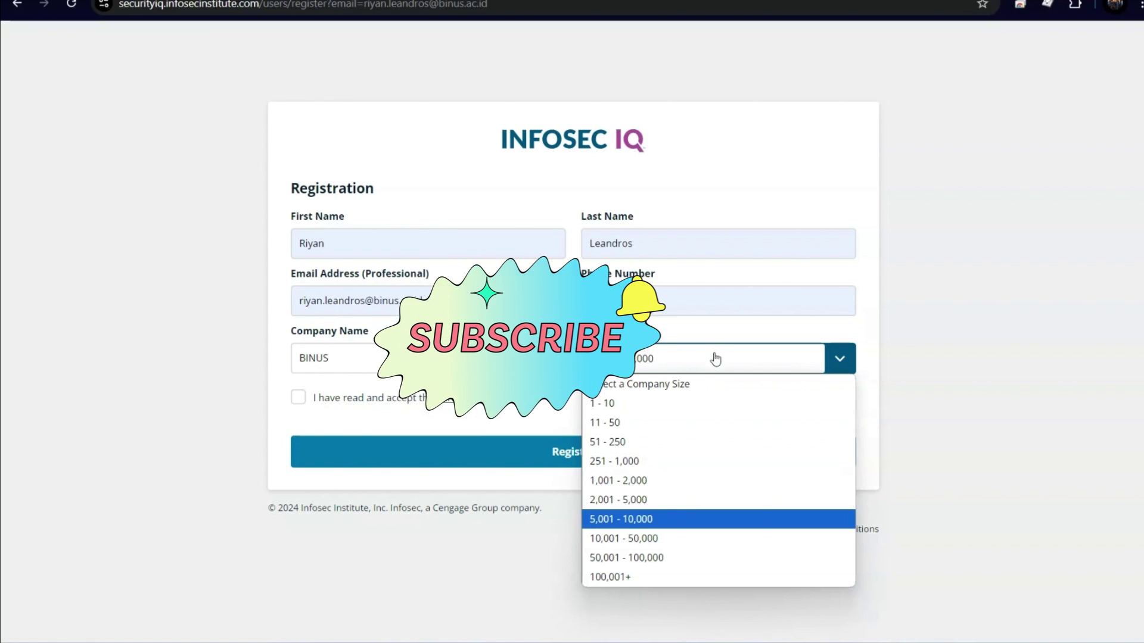
{"action": "left_click", "coordinate": [678, 506]}
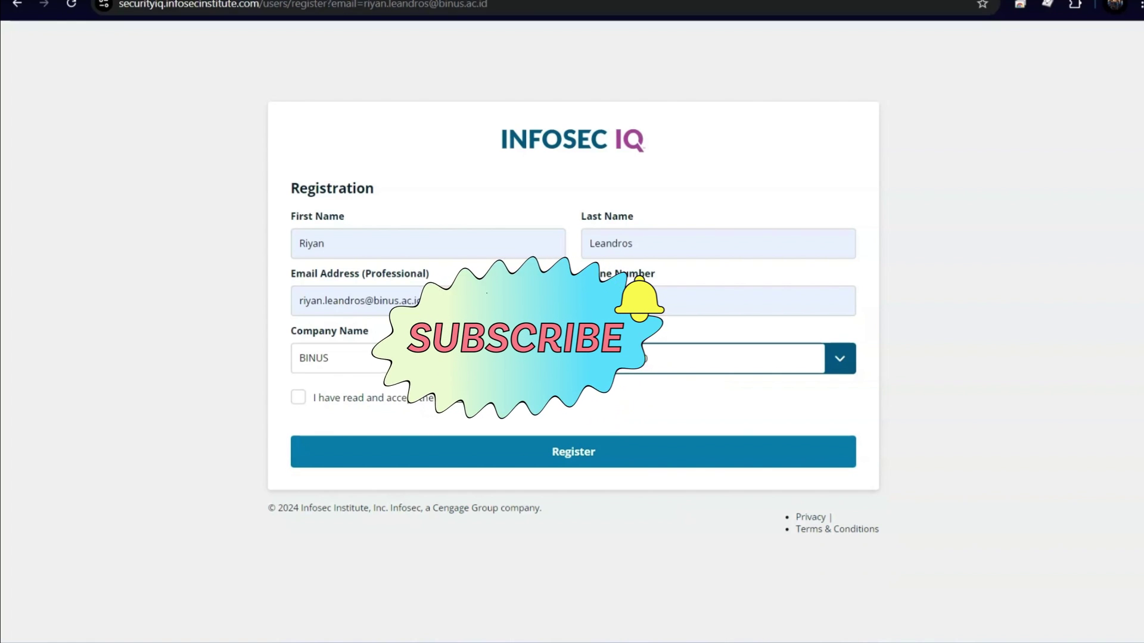
{"action": "left_click", "coordinate": [658, 293]}
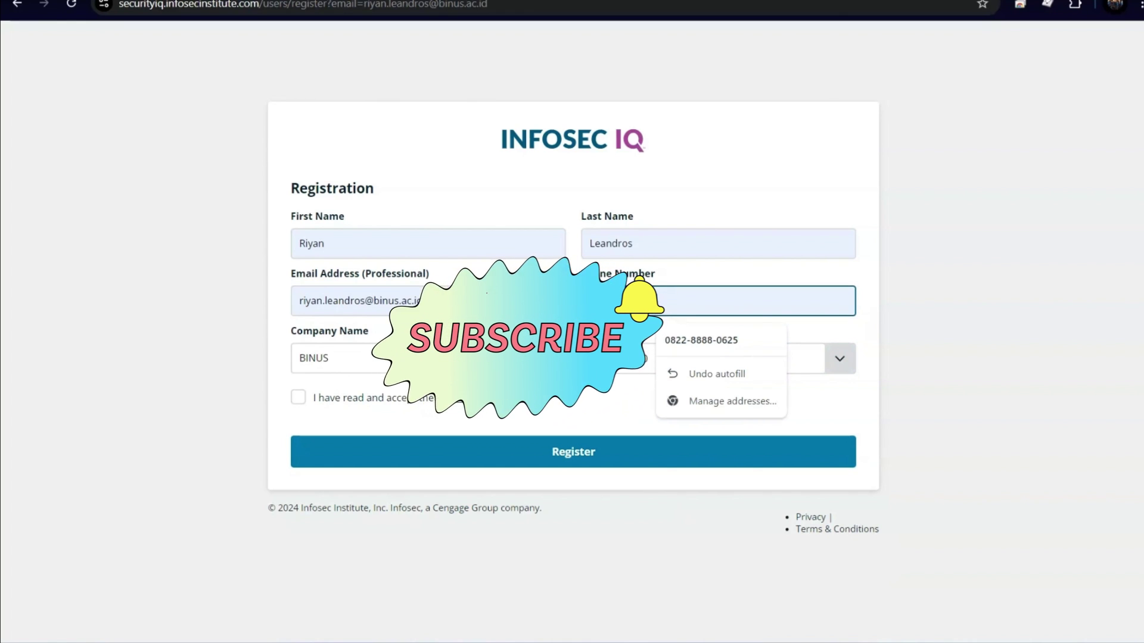
{"action": "key", "text": "Escape"}
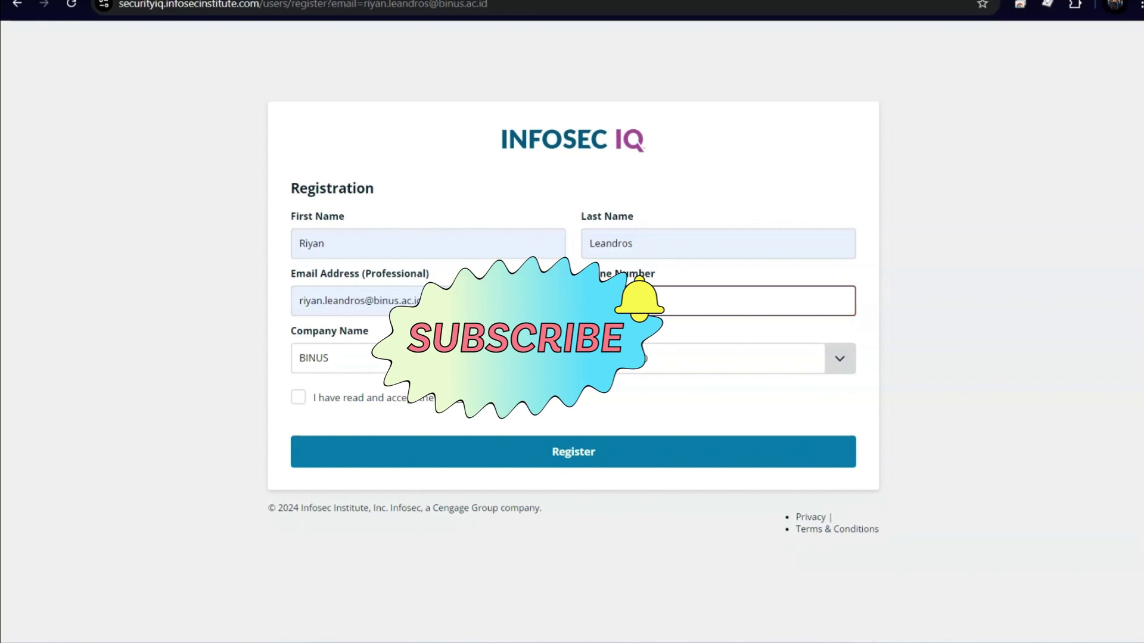
{"action": "left_click", "coordinate": [298, 398]}
Step: Submit the registration and highlight the confirmation email message on the thank-you page
{"action": "left_click", "coordinate": [582, 460]}
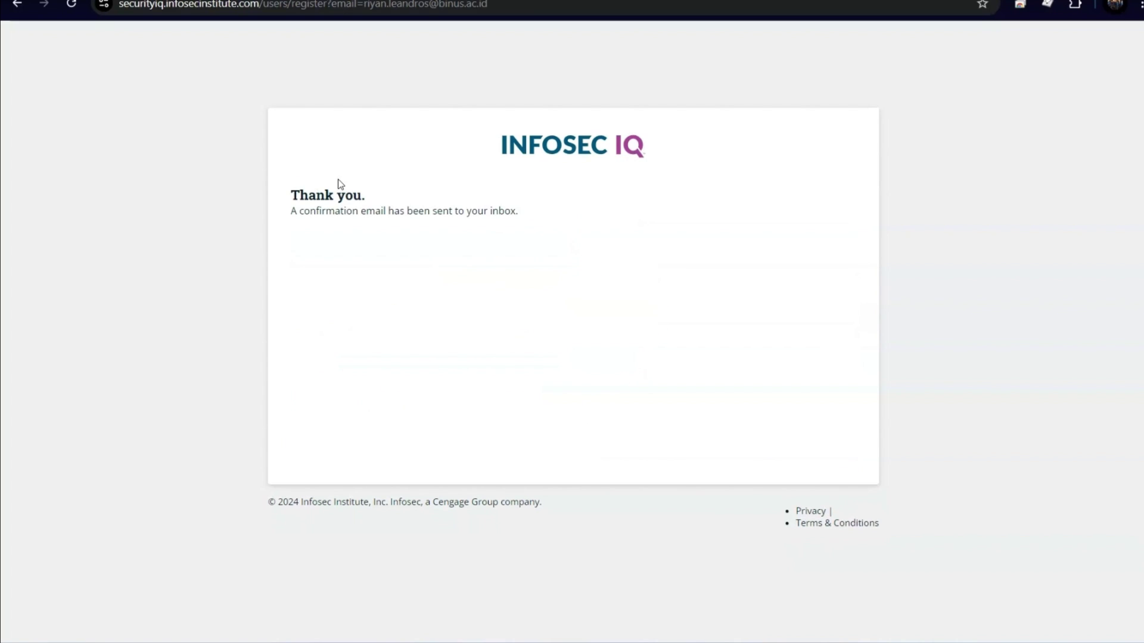
{"action": "left_click_drag", "start_coordinate": [299, 213], "coordinate": [382, 214]}
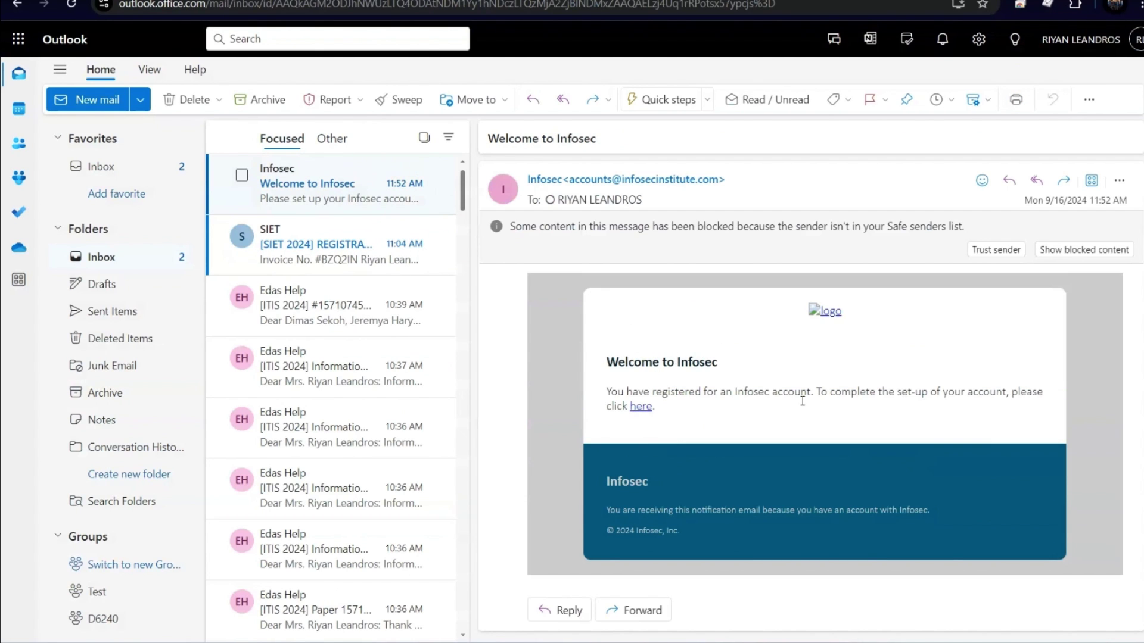
Step: Follow the Welcome to Infosec email's 'here' link to the account setup page
{"action": "left_click", "coordinate": [644, 408]}
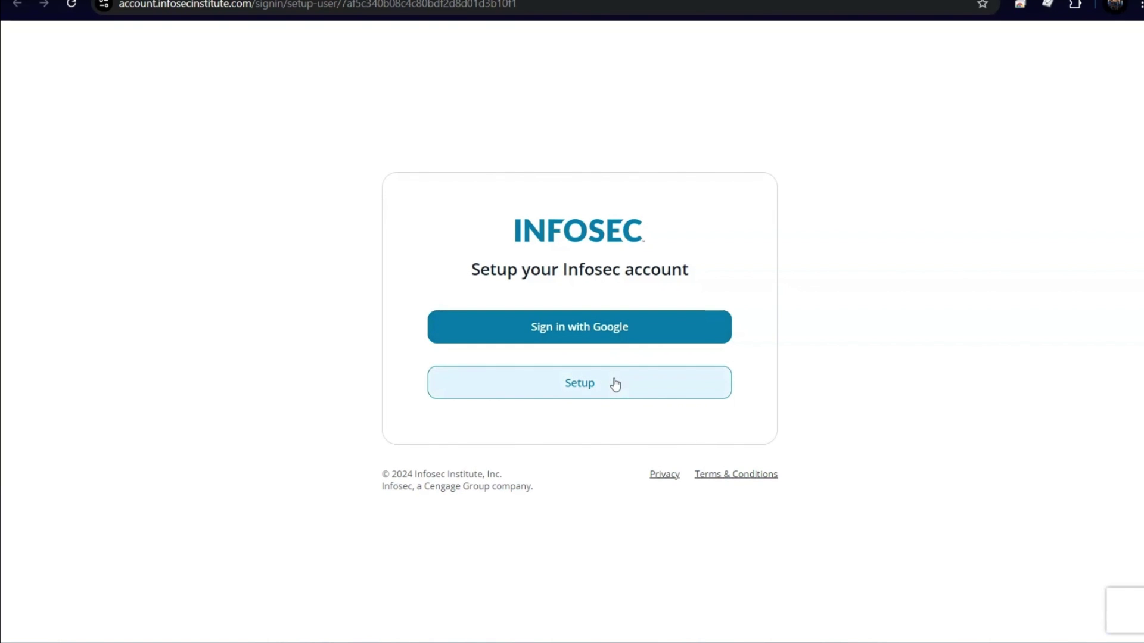
Step: Set up the account manually with a password, declining Chrome's offer to save it
{"action": "left_click", "coordinate": [616, 384]}
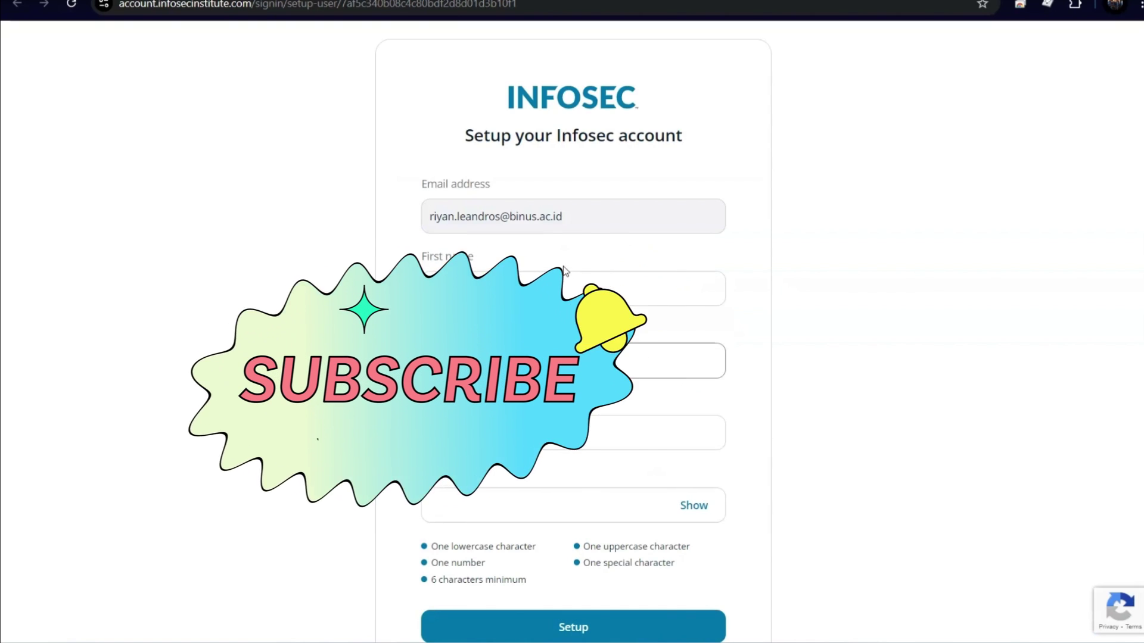
{"action": "scroll", "coordinate": [548, 465], "scroll_direction": "down", "scroll_amount": 3}
{"action": "left_click", "coordinate": [656, 355]}
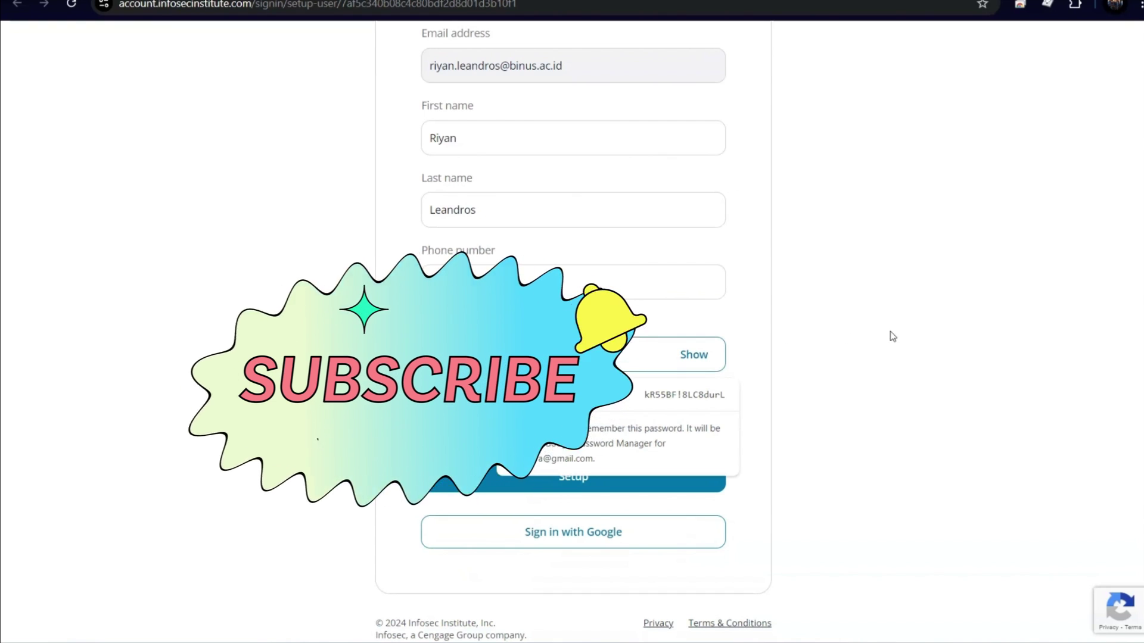
{"action": "left_click", "coordinate": [921, 337]}
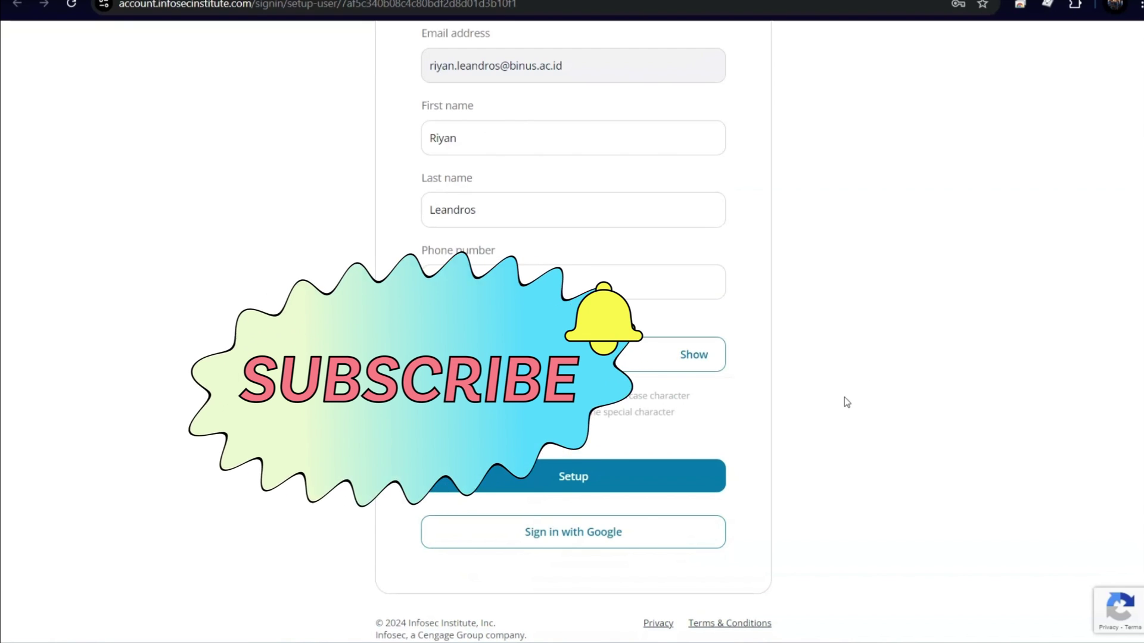
{"action": "left_click", "coordinate": [639, 482]}
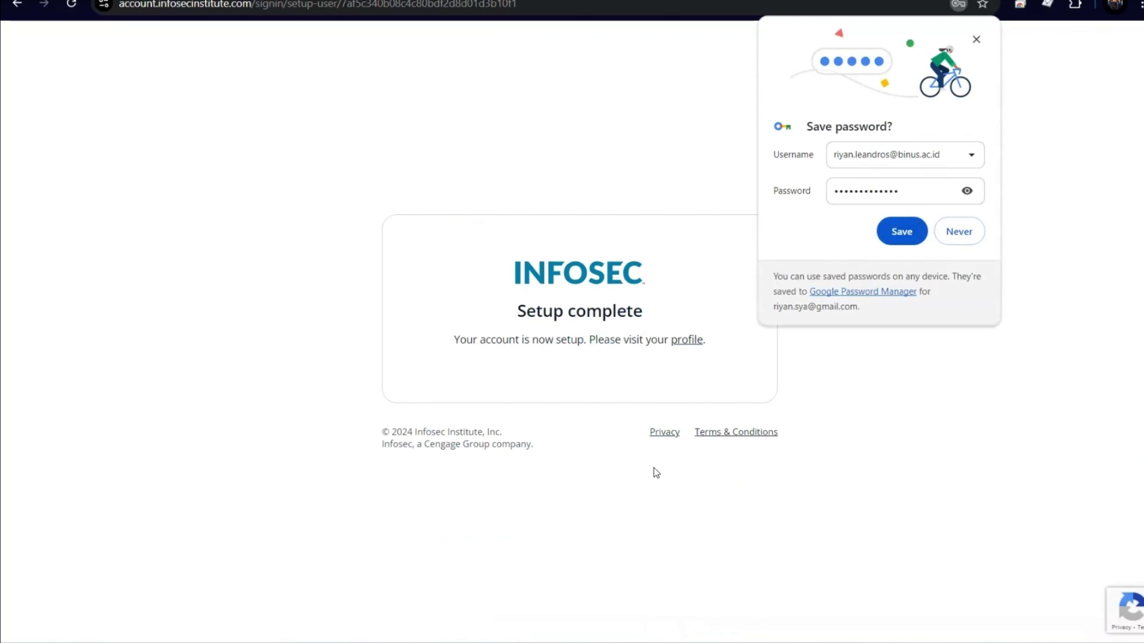
{"action": "left_click", "coordinate": [960, 234]}
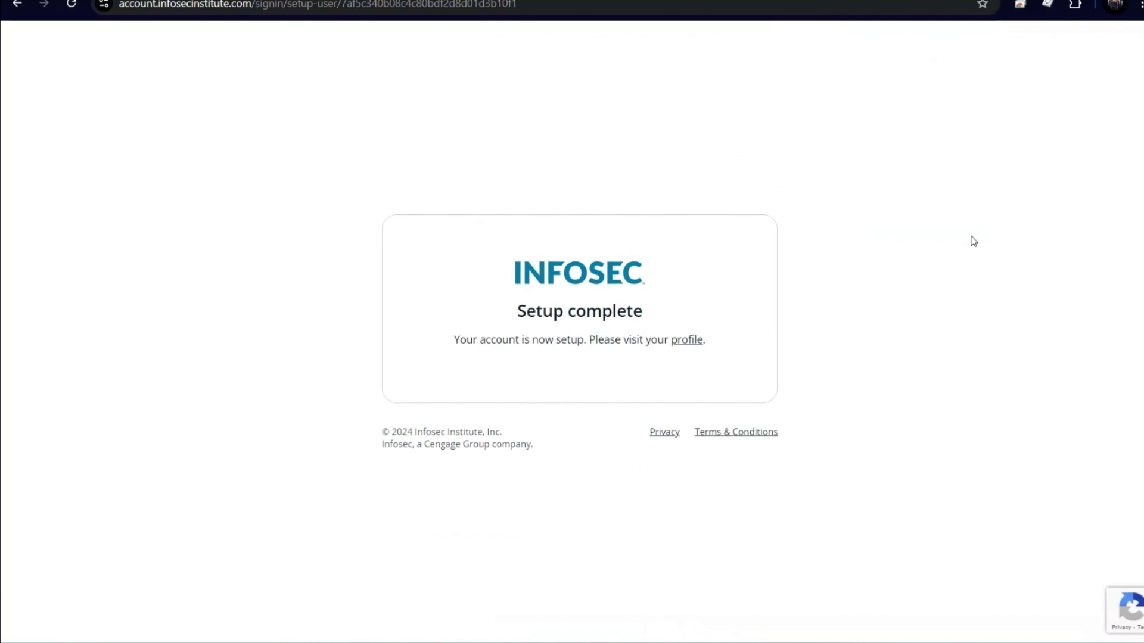
{"action": "left_click", "coordinate": [681, 342]}
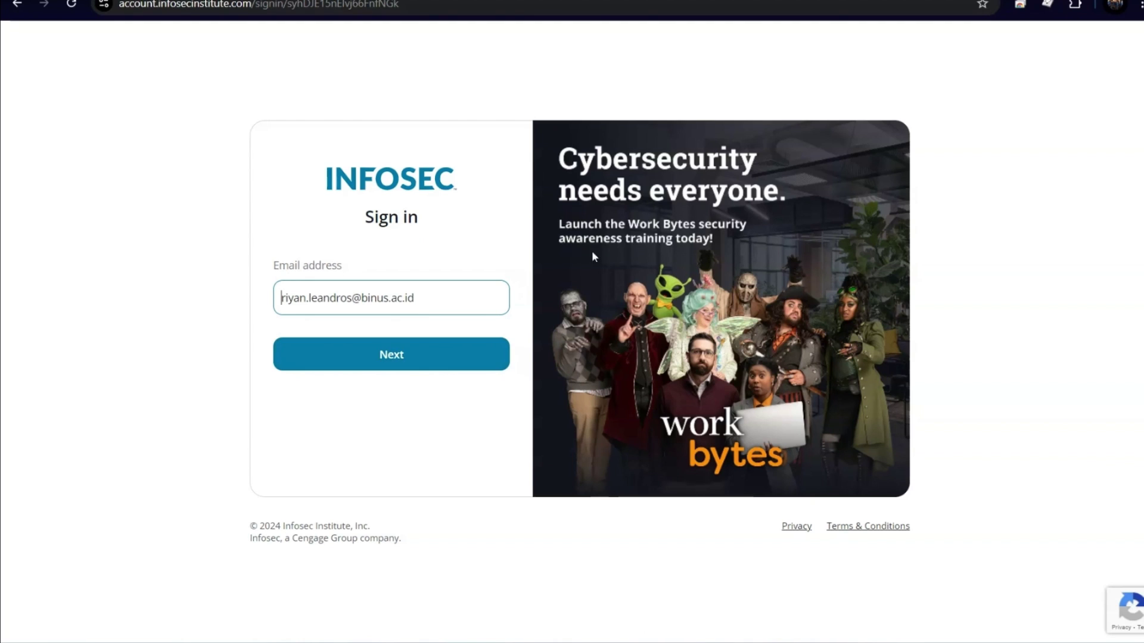
Step: Sign in with the new binus.ac.id email and its password
{"action": "left_click", "coordinate": [439, 362]}
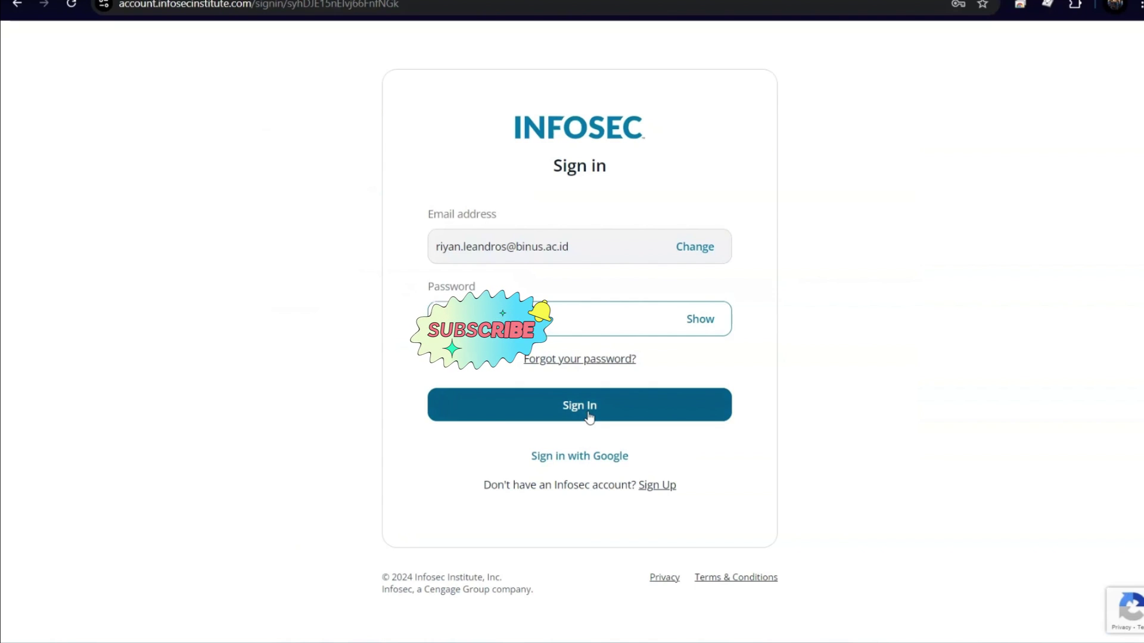
{"action": "left_click", "coordinate": [590, 417]}
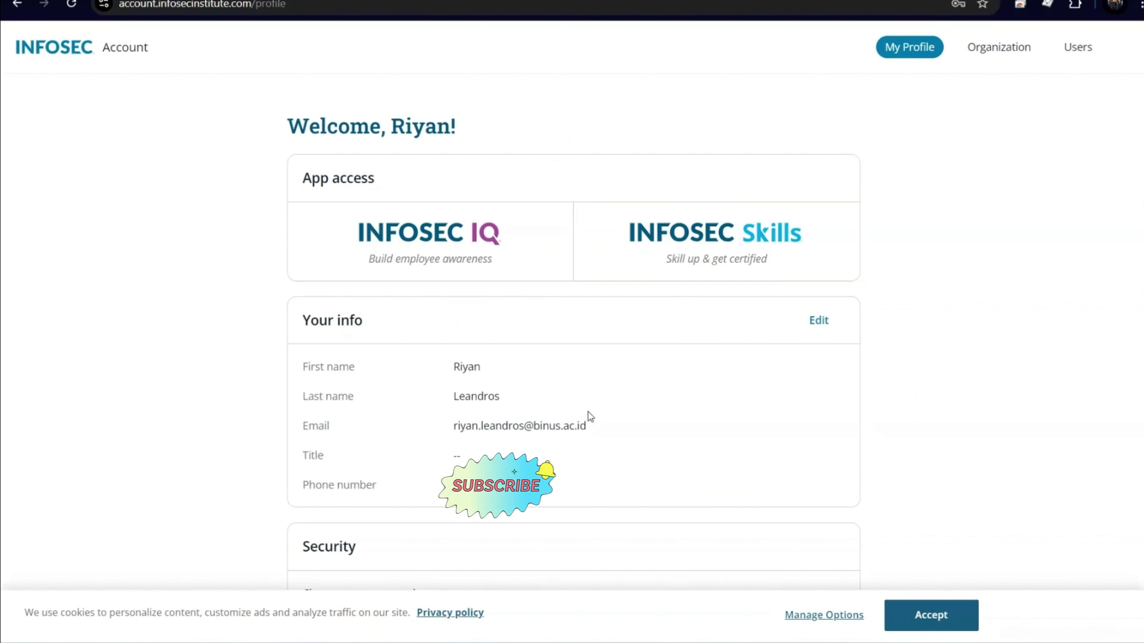
Step: Scroll through the BINUS profile page and accept the cookie banner
{"action": "scroll", "coordinate": [590, 412], "scroll_direction": "down", "scroll_amount": 5}
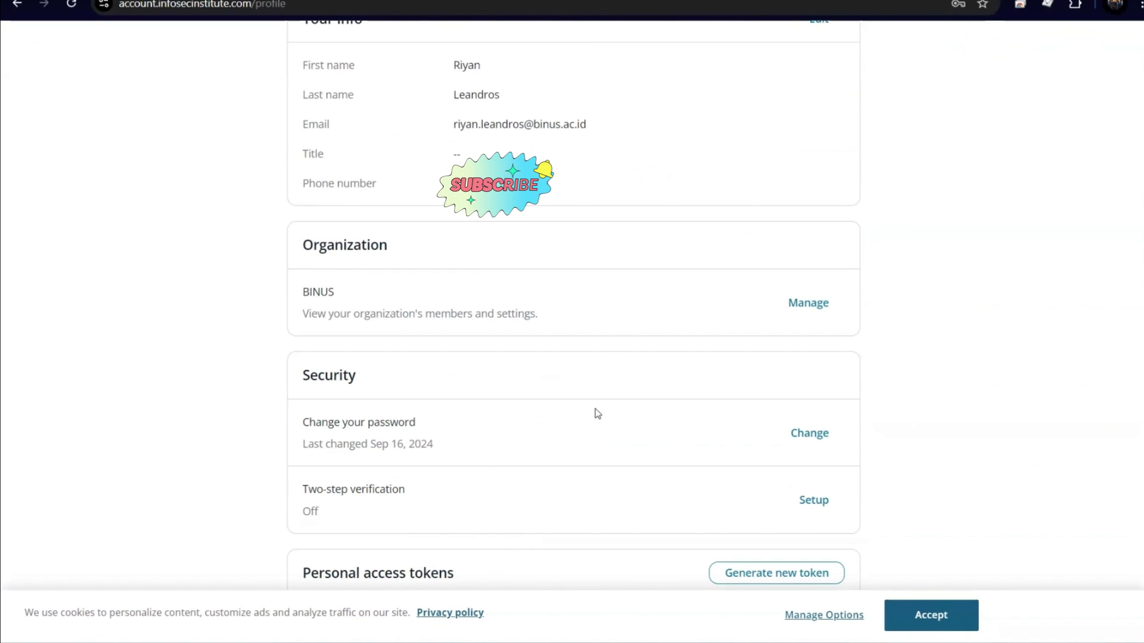
{"action": "scroll", "coordinate": [598, 413], "scroll_direction": "down", "scroll_amount": 2}
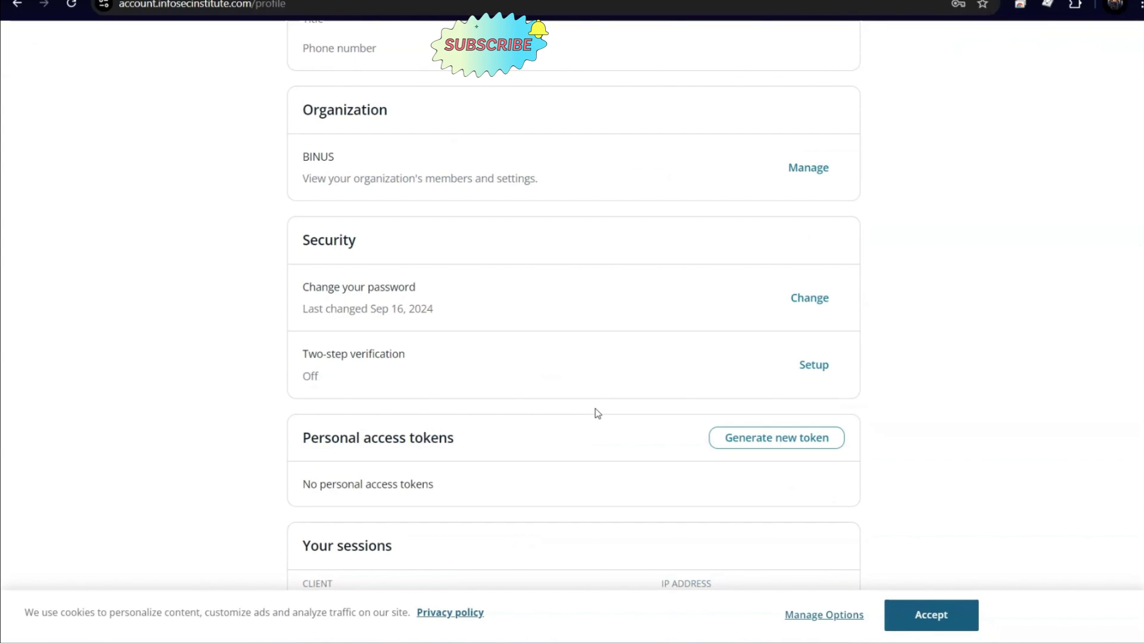
{"action": "left_click", "coordinate": [930, 615]}
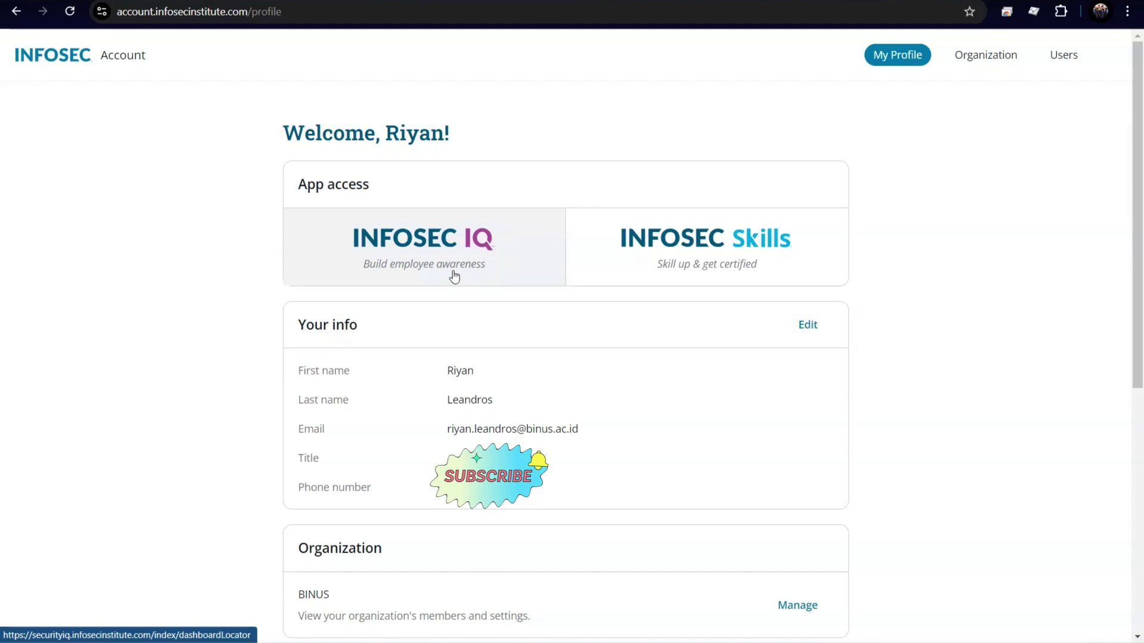
Step: Launch Infosec IQ and choose Phishing Risk Test from the PhishSim menu
{"action": "left_click", "coordinate": [474, 245]}
{"action": "scroll", "coordinate": [527, 361], "scroll_direction": "down", "scroll_amount": 10}
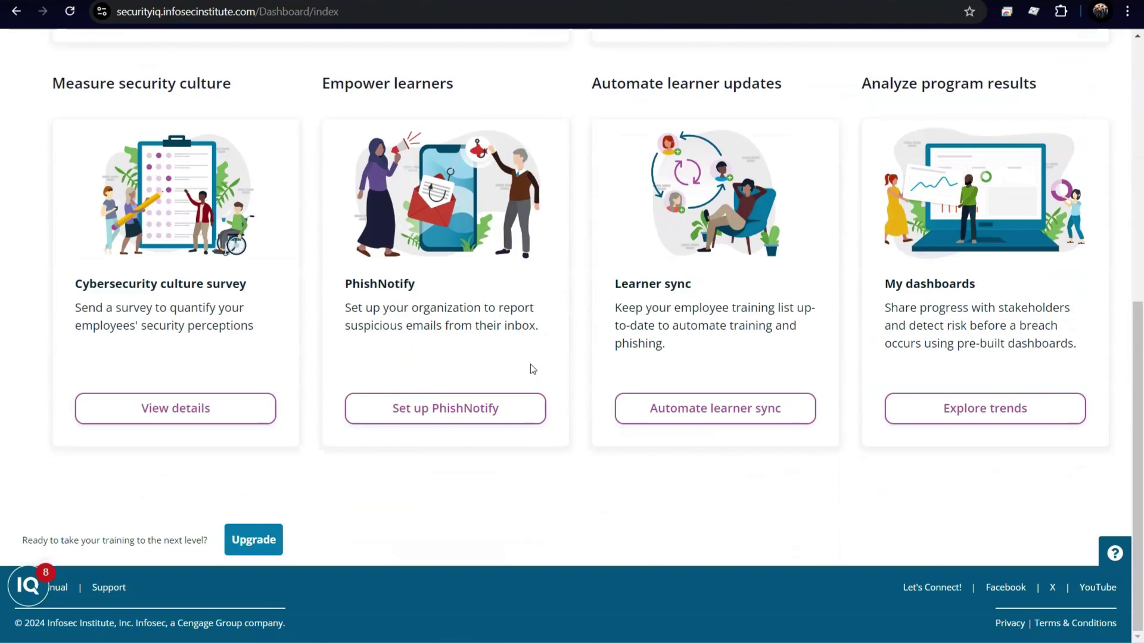
{"action": "scroll", "coordinate": [538, 368], "scroll_direction": "up", "scroll_amount": 8}
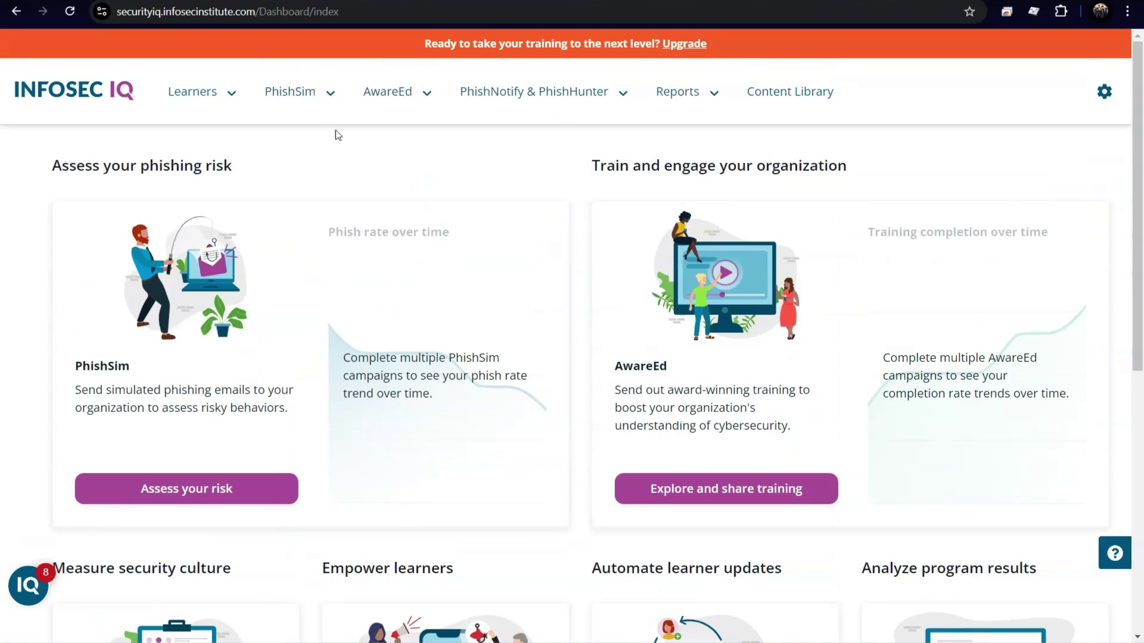
{"action": "left_click", "coordinate": [322, 95]}
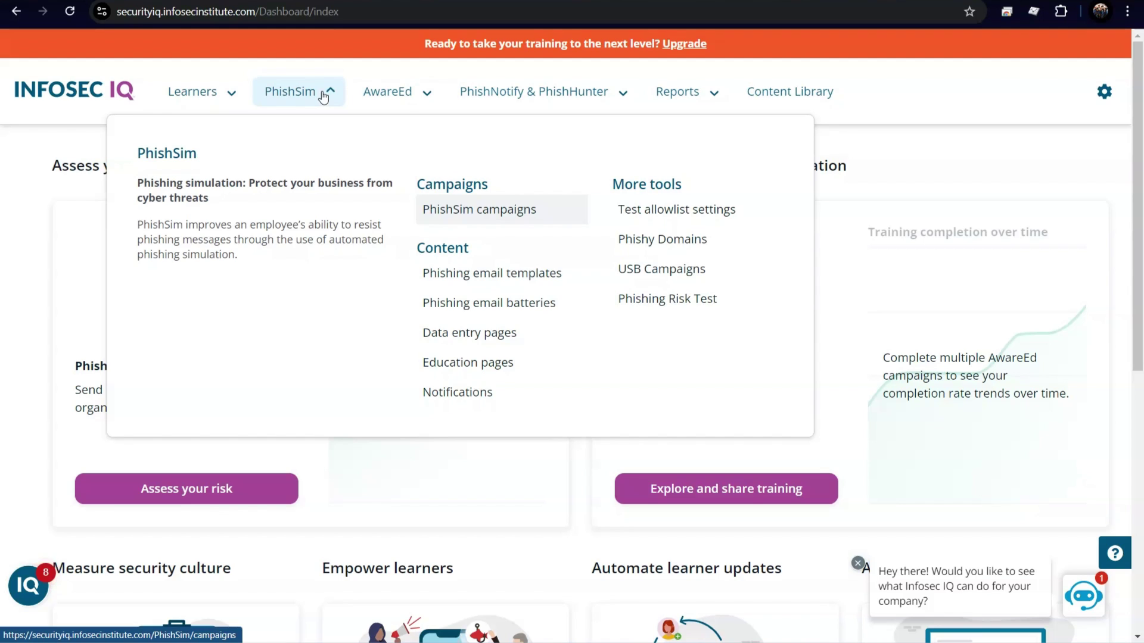
{"action": "left_click", "coordinate": [681, 309]}
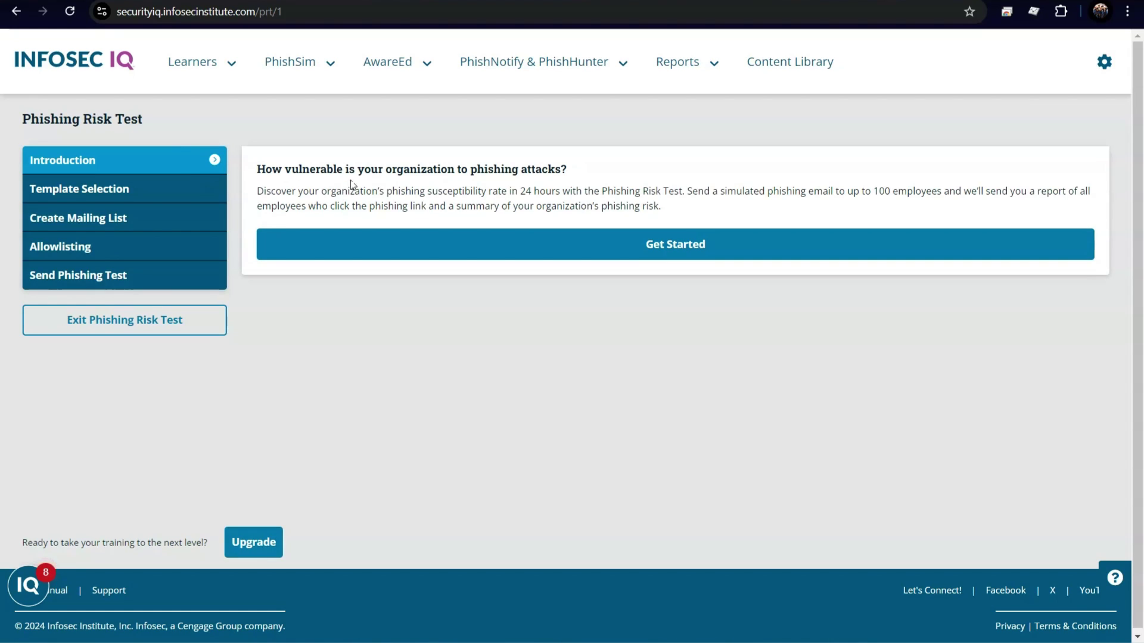
Step: Start the Phishing Risk Test and select the Google - Password Reset template
{"action": "left_click", "coordinate": [582, 246]}
{"action": "left_click", "coordinate": [684, 250]}
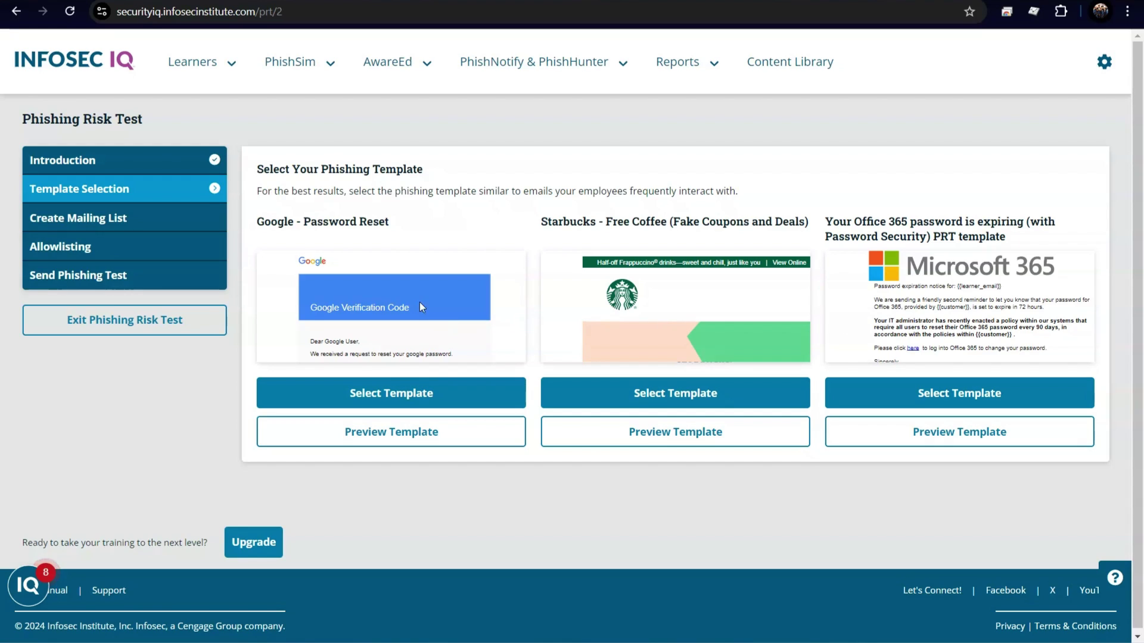
{"action": "left_click", "coordinate": [456, 403]}
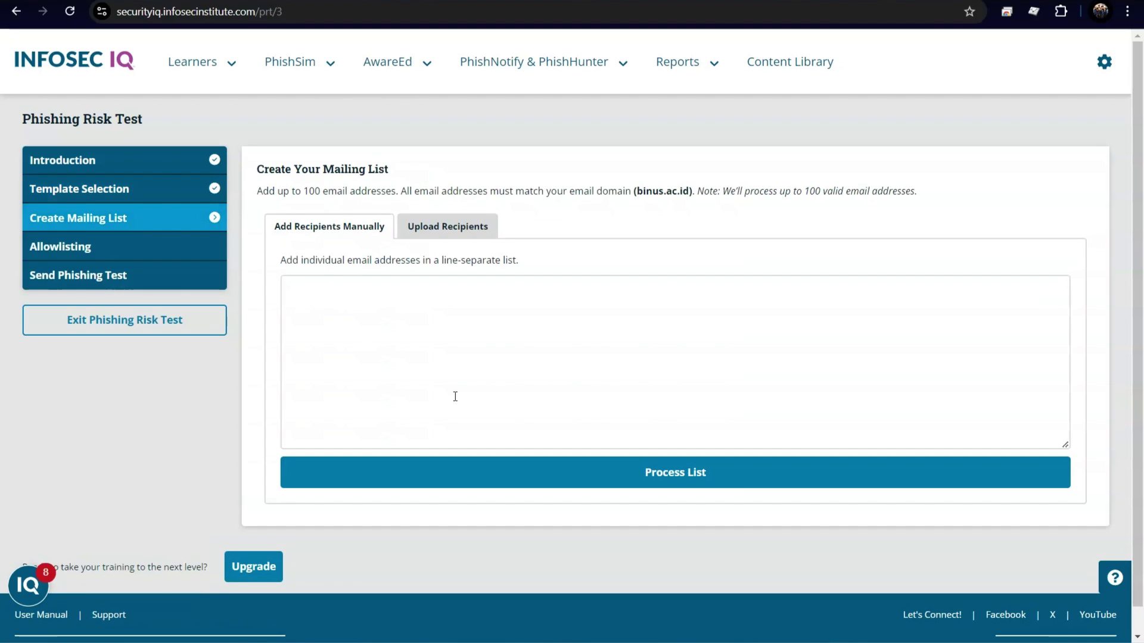
Step: Ready the mailing list box and bring up the Word document of recipient emails
{"action": "left_click", "coordinate": [408, 304]}
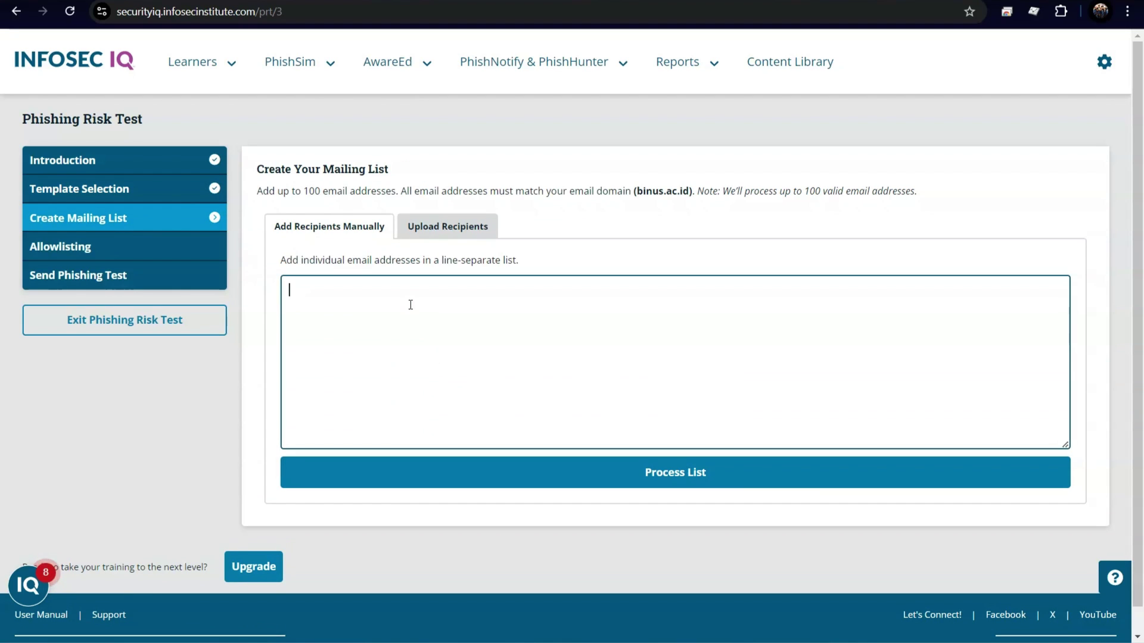
{"action": "key", "text": "alt+Tab"}
{"action": "scroll", "coordinate": [546, 281], "scroll_direction": "up", "scroll_amount": 1}
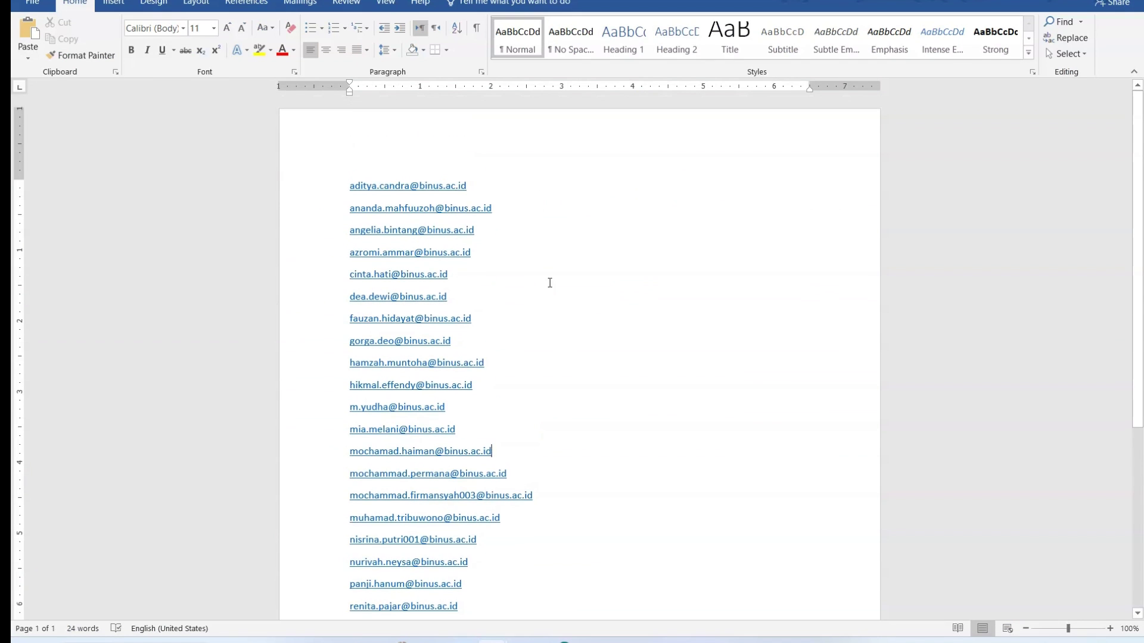
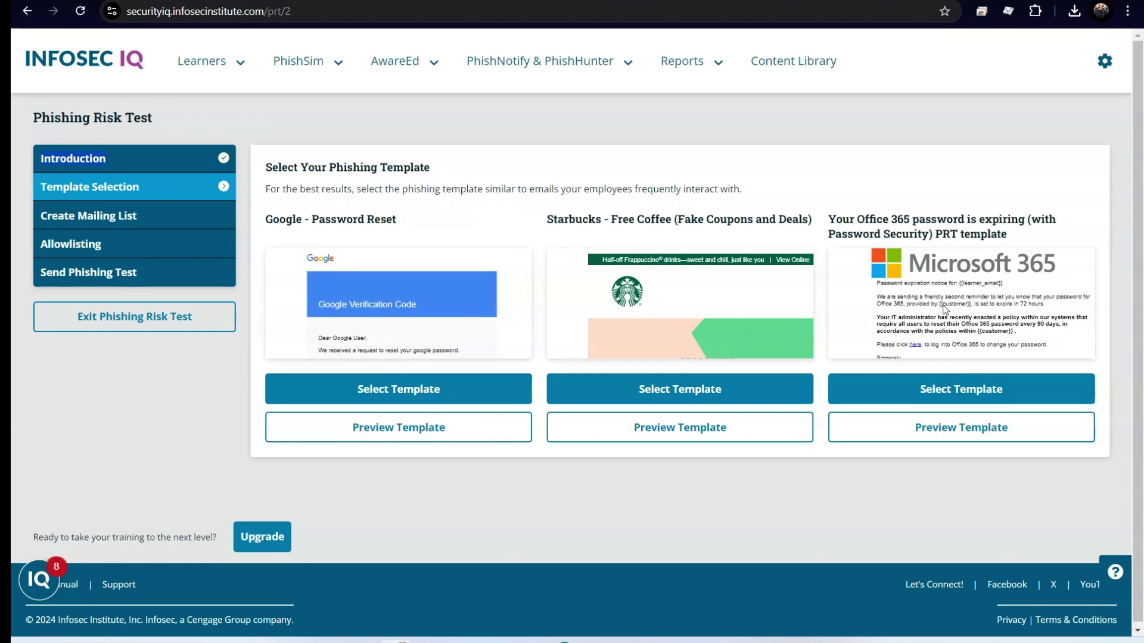
Step: Select the Google - Password Reset phishing template
{"action": "left_click", "coordinate": [444, 388]}
Step: Copy the first eight binus.ac.id addresses from the Word list into the recipients box
{"action": "left_click", "coordinate": [442, 301]}
{"action": "key", "text": "alt+Tab"}
{"action": "scroll", "coordinate": [539, 322], "scroll_direction": "up", "scroll_amount": 5}
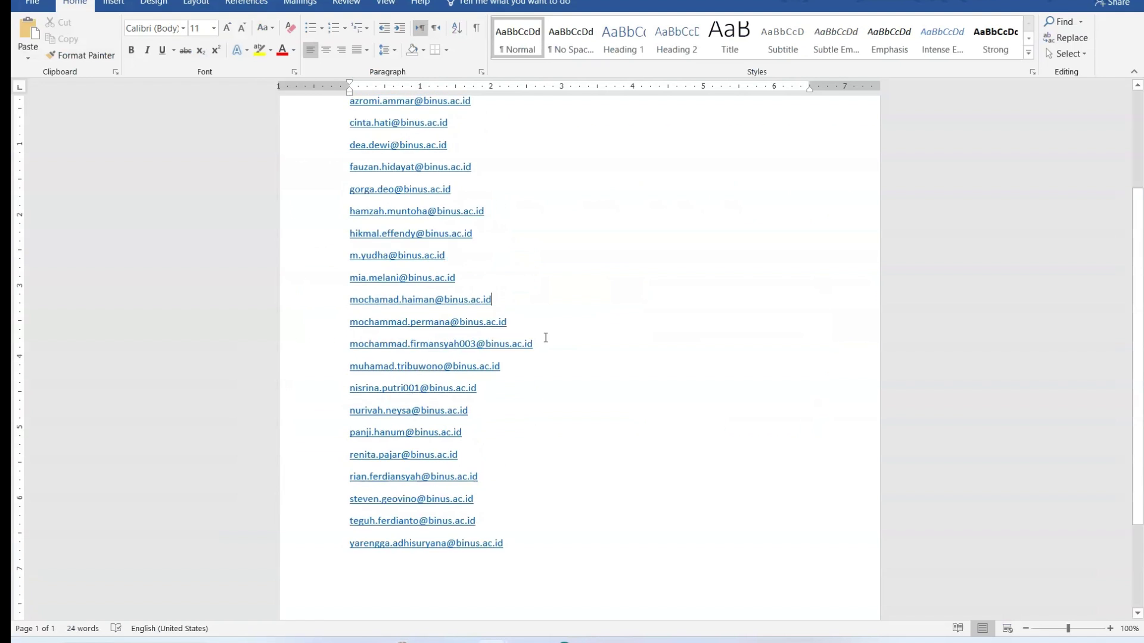
{"action": "left_click_drag", "start_coordinate": [322, 191], "coordinate": [284, 342]}
{"action": "key", "text": "ctrl+c"}
{"action": "key", "text": "alt+Tab"}
{"action": "left_click", "coordinate": [364, 304]}
{"action": "key", "text": "ctrl+v"}
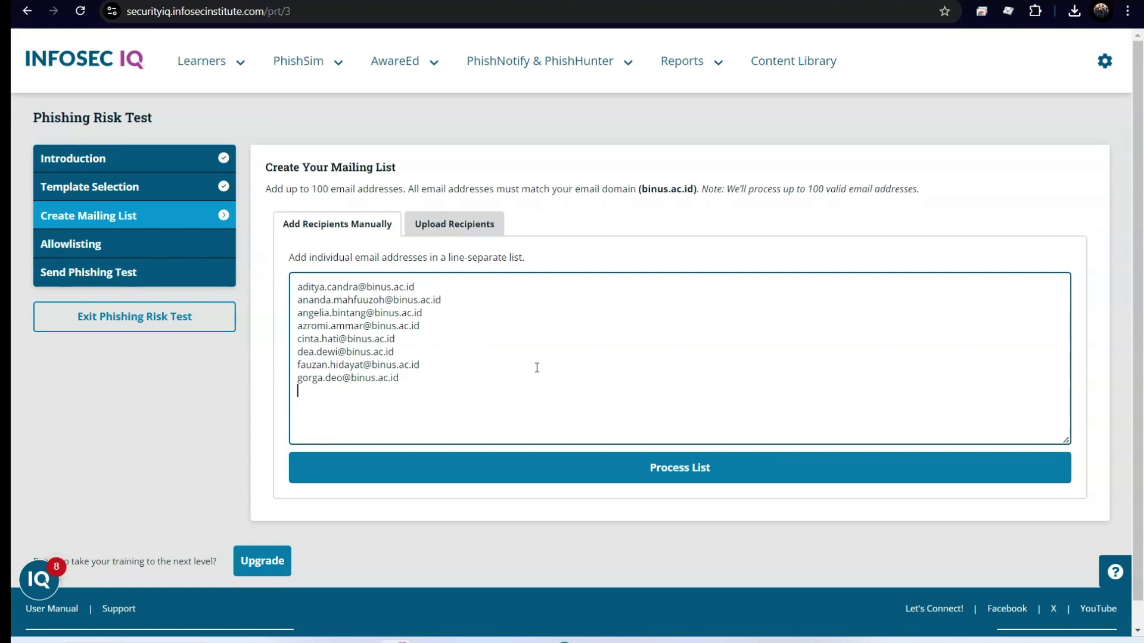
{"action": "left_click", "coordinate": [685, 471]}
{"action": "left_click", "coordinate": [453, 225]}
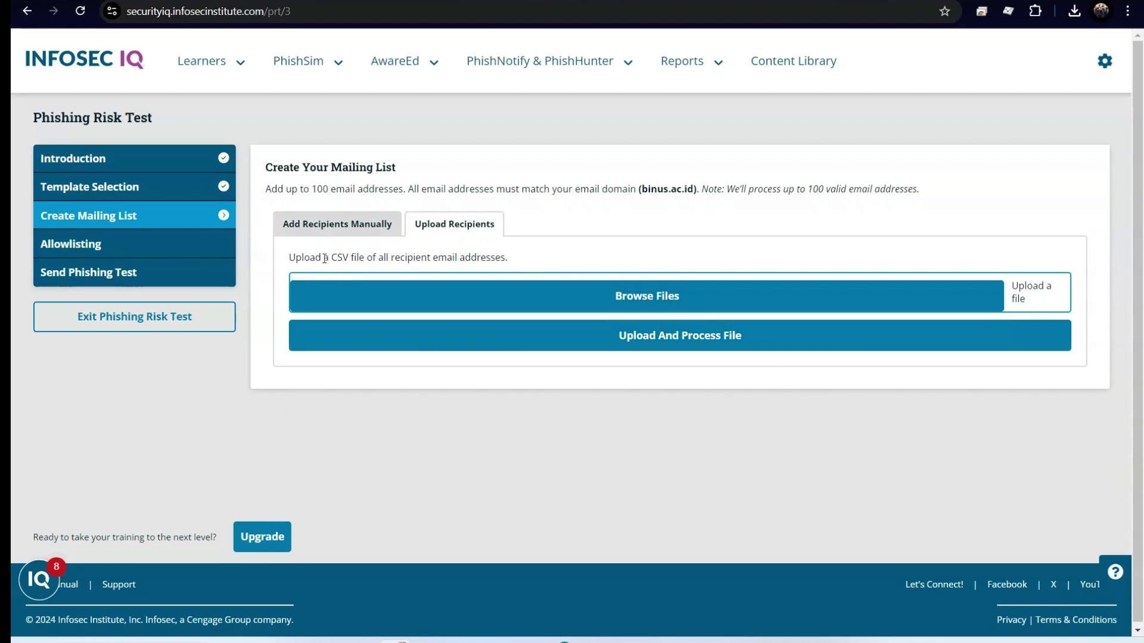
{"action": "left_click_drag", "start_coordinate": [333, 256], "coordinate": [349, 257]}
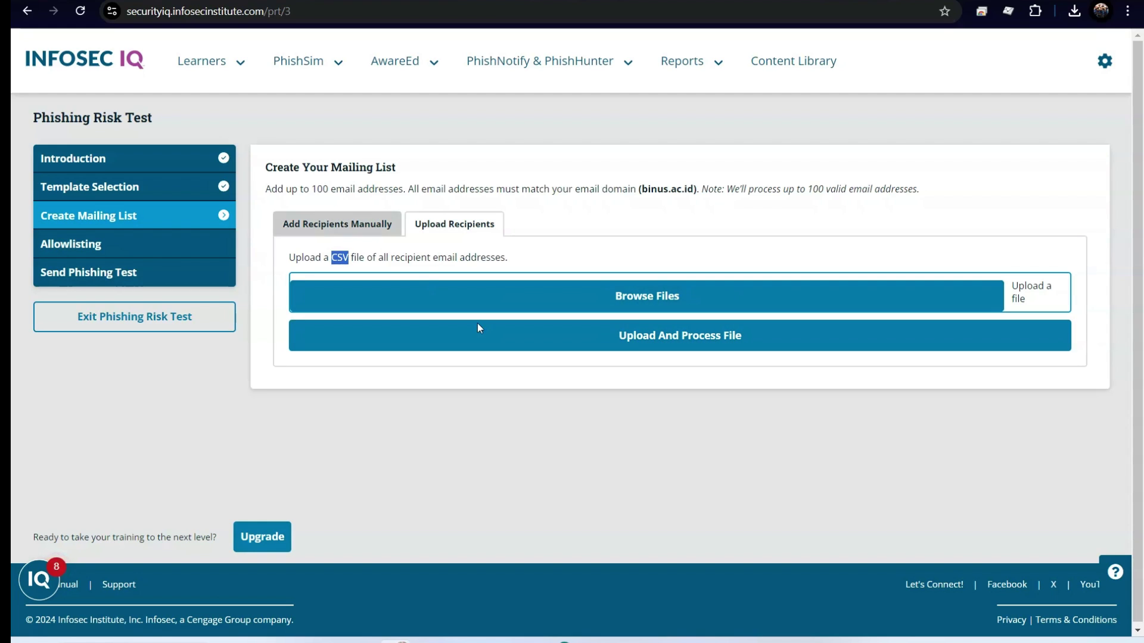
{"action": "left_click", "coordinate": [332, 225]}
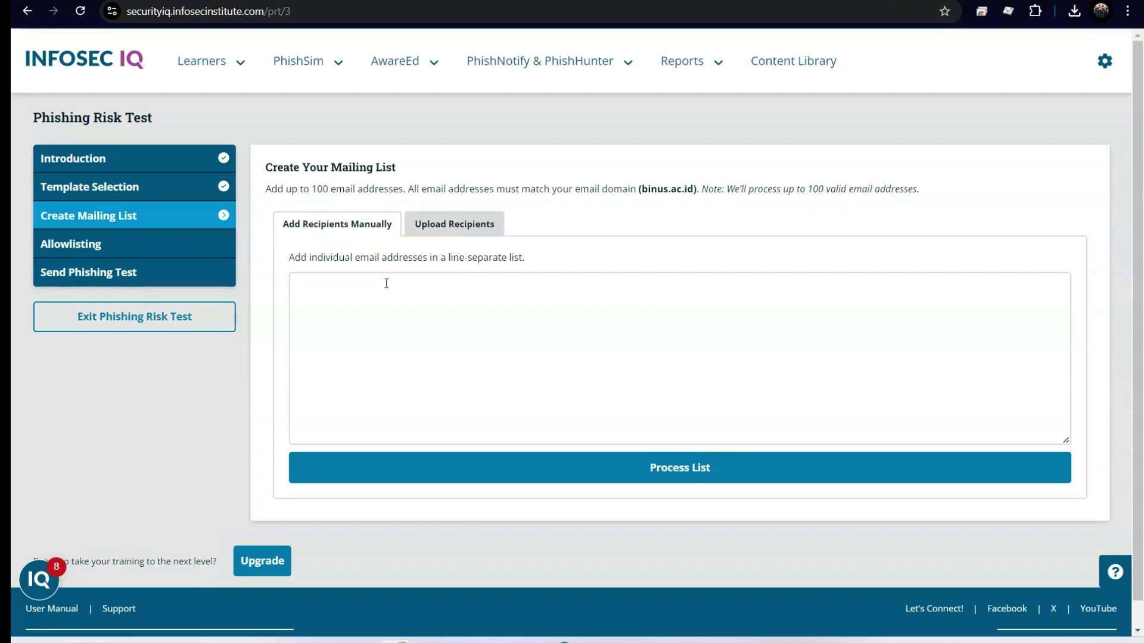
Step: Paste the eight addresses into the recipients box and process them into 8/100 valid recipients
{"action": "left_click", "coordinate": [402, 300]}
{"action": "key", "text": "ctrl+v"}
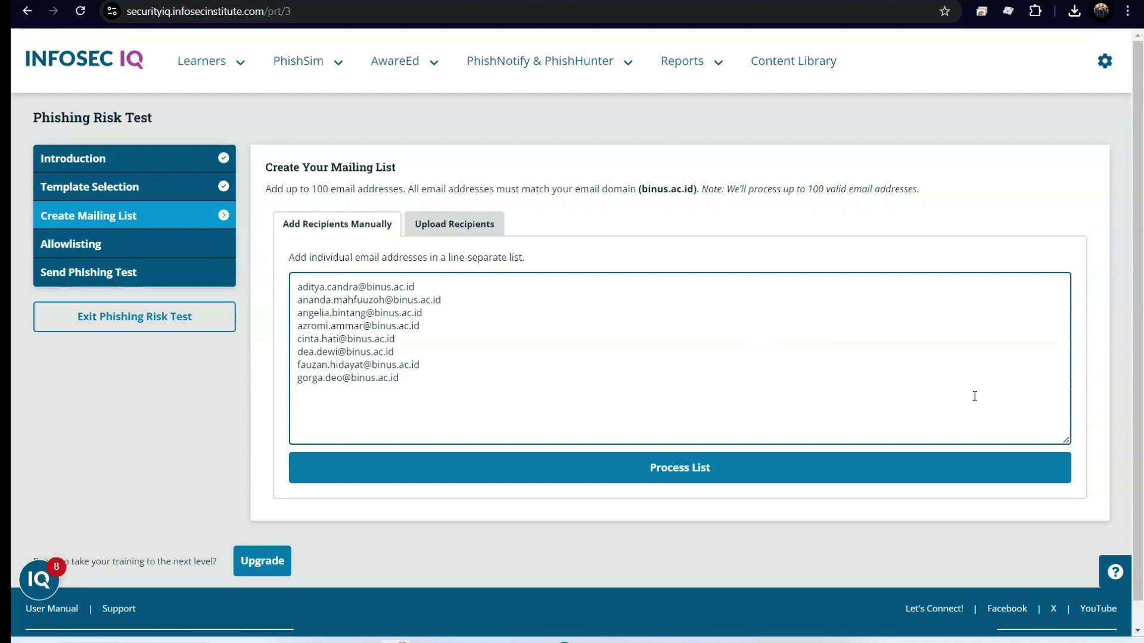
{"action": "key", "text": "Tab"}
{"action": "left_click", "coordinate": [661, 468]}
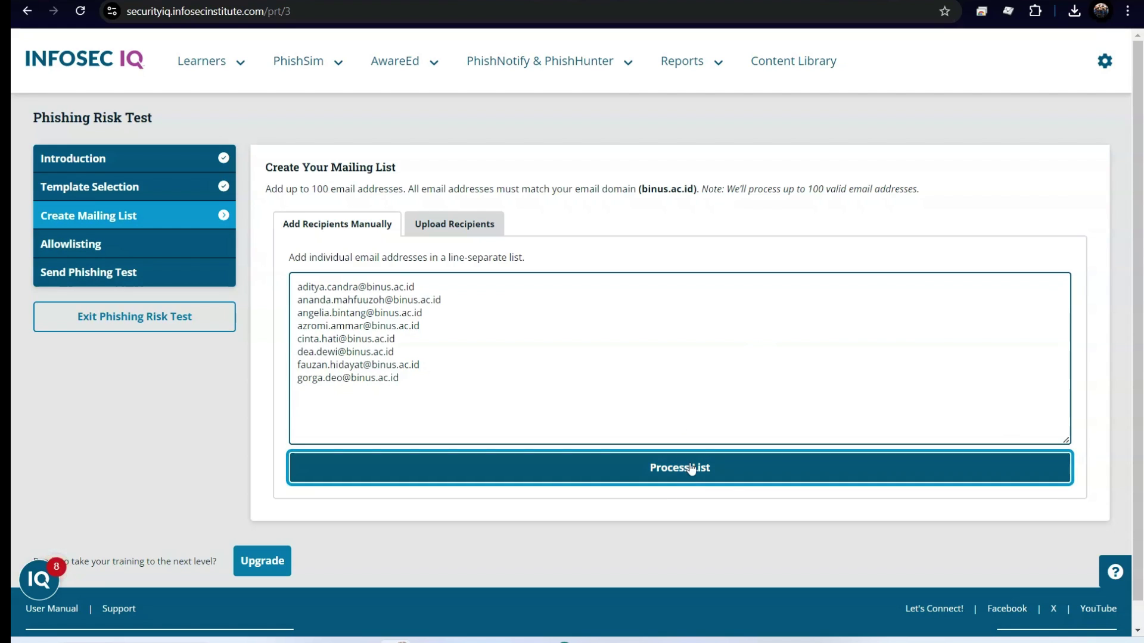
{"action": "left_click", "coordinate": [625, 435]}
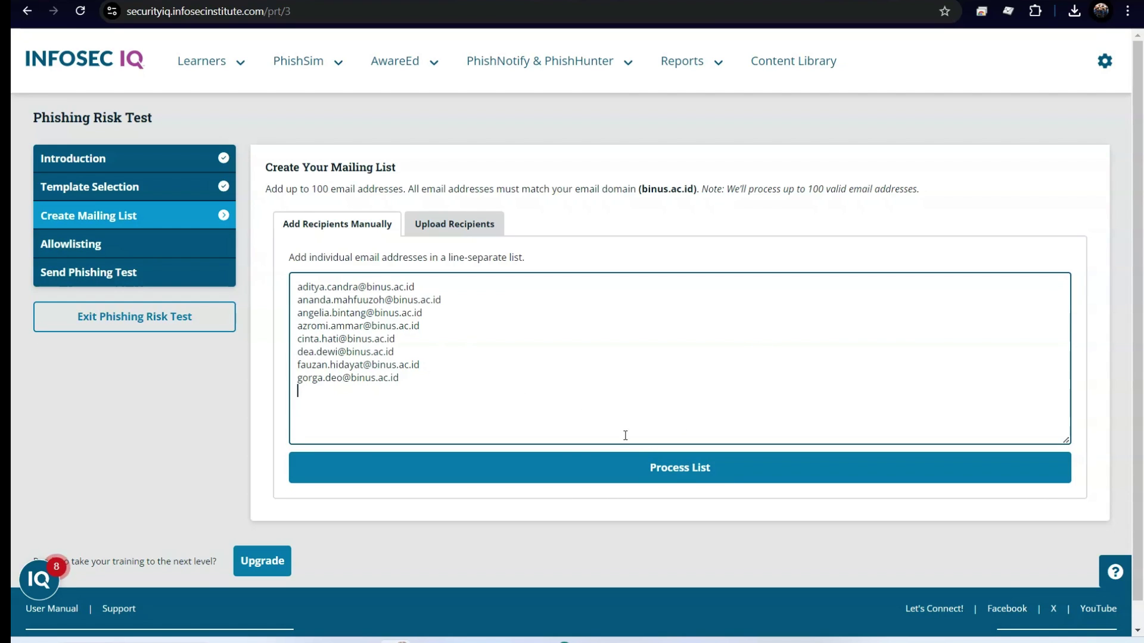
{"action": "left_click", "coordinate": [671, 472]}
Step: Type a ninth binus.ac.id recipient address on a new line below the eight
{"action": "scroll", "coordinate": [671, 473], "scroll_direction": "down", "scroll_amount": 3}
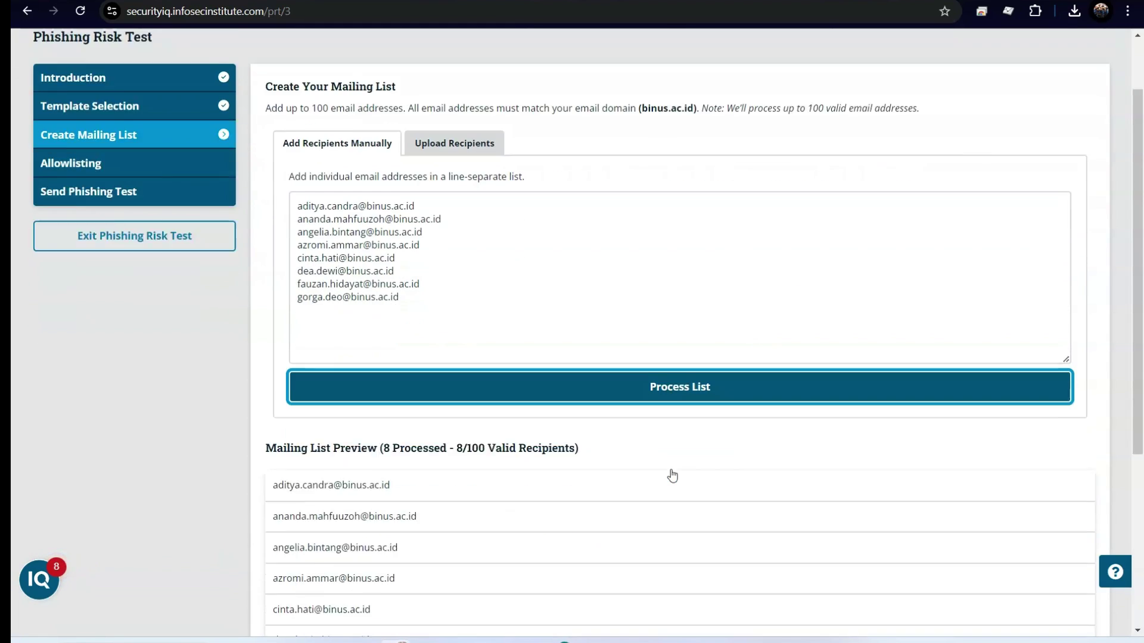
{"action": "left_click", "coordinate": [429, 249]}
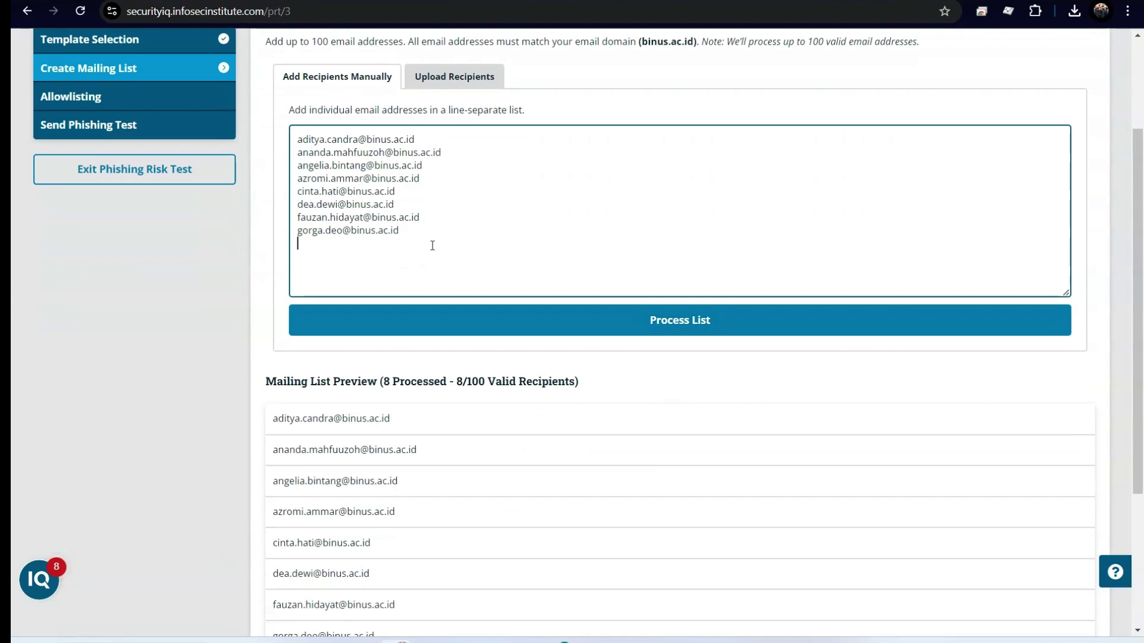
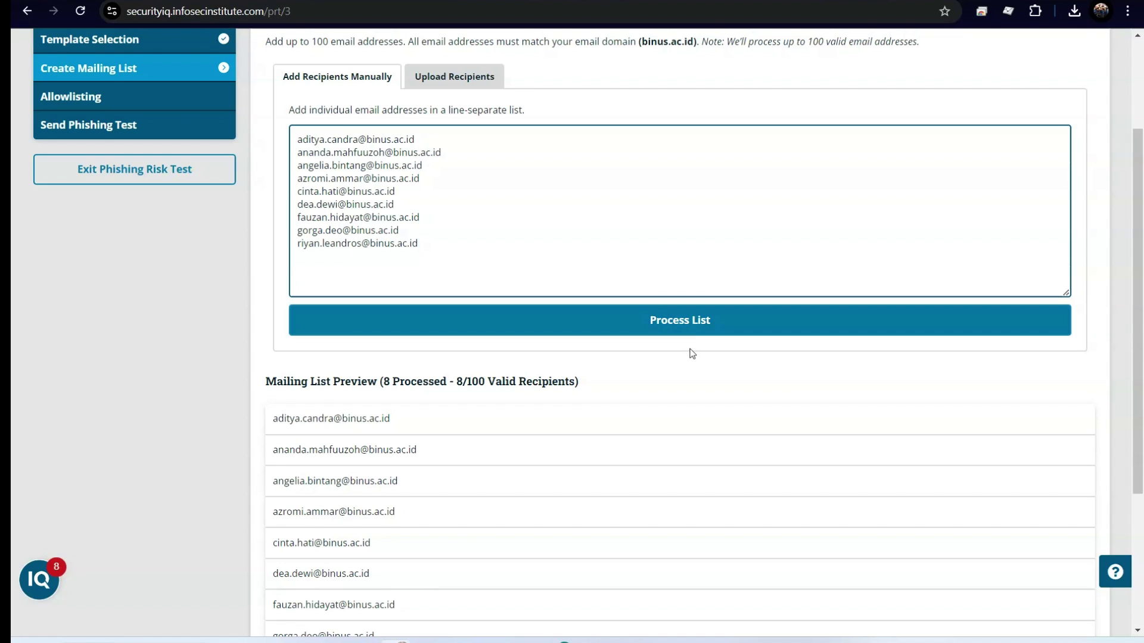
Step: Process the recipient list and confirm the preview shows 9 processed, 9/100 valid recipients
{"action": "left_click", "coordinate": [691, 324]}
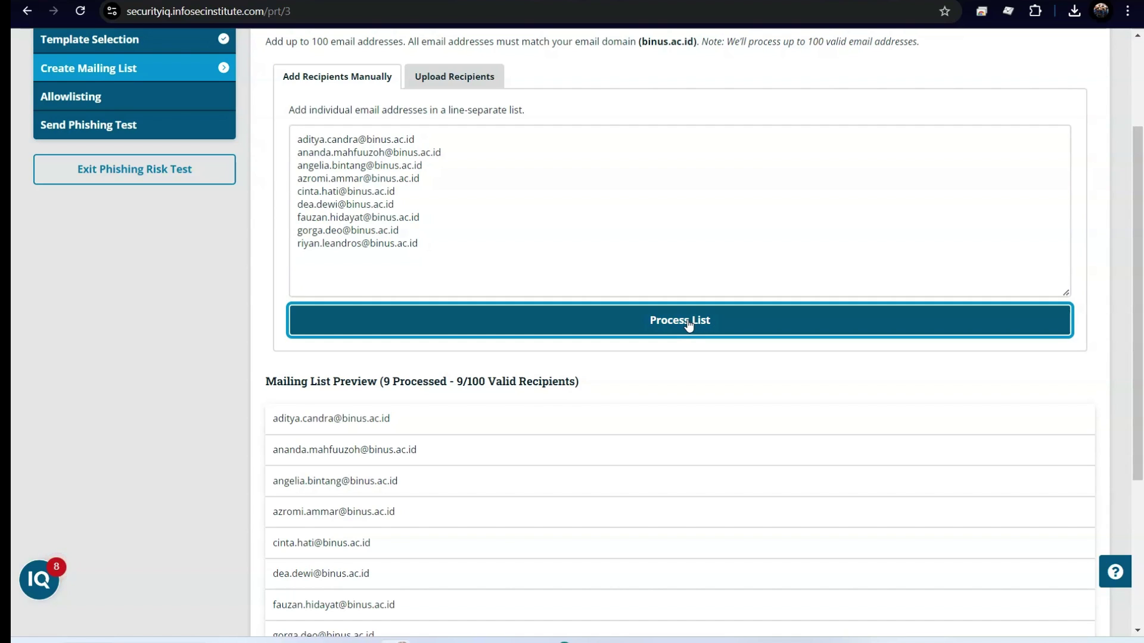
{"action": "scroll", "coordinate": [688, 325], "scroll_direction": "down", "scroll_amount": 4}
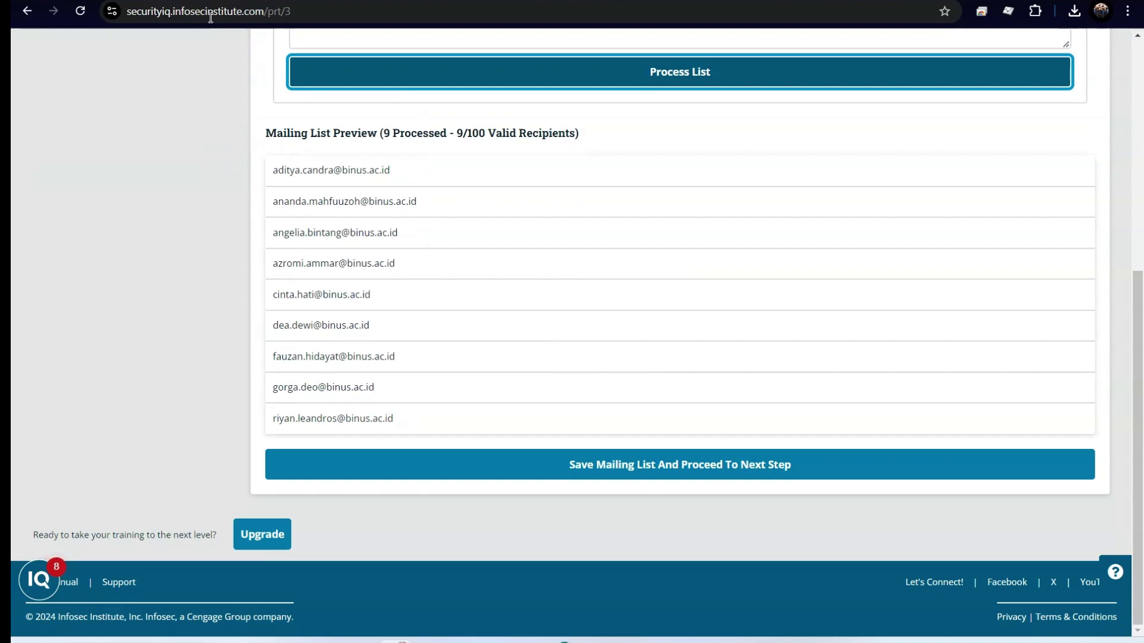
{"action": "left_click", "coordinate": [605, 472]}
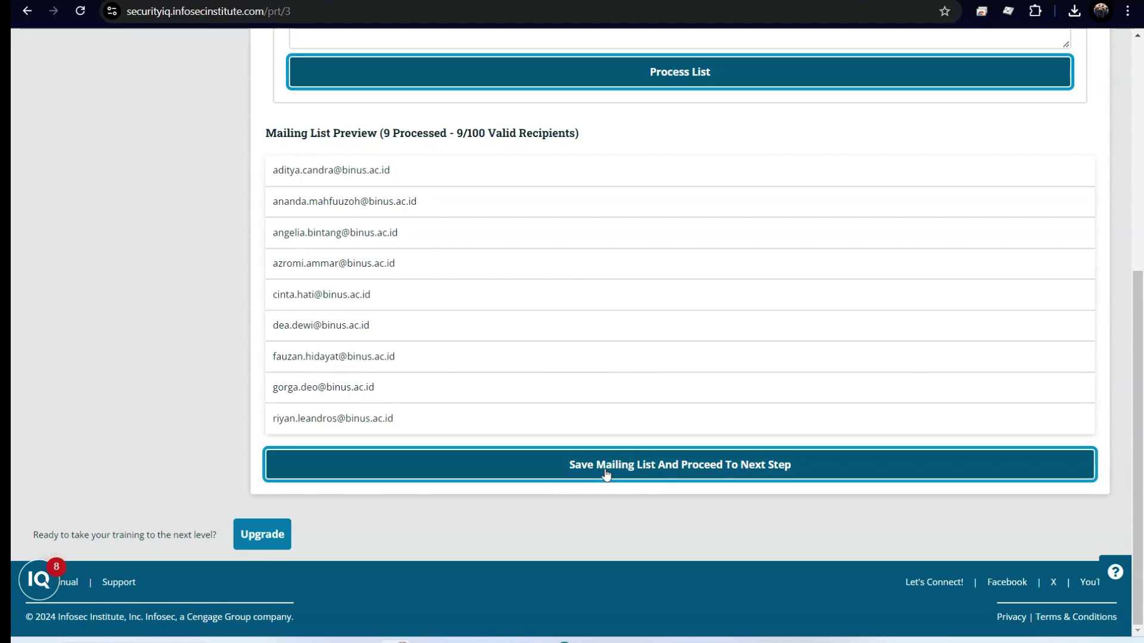
Step: Save the 9-recipient mailing list and review the allowlisting IP addresses, domains and header
{"action": "left_click", "coordinate": [731, 472]}
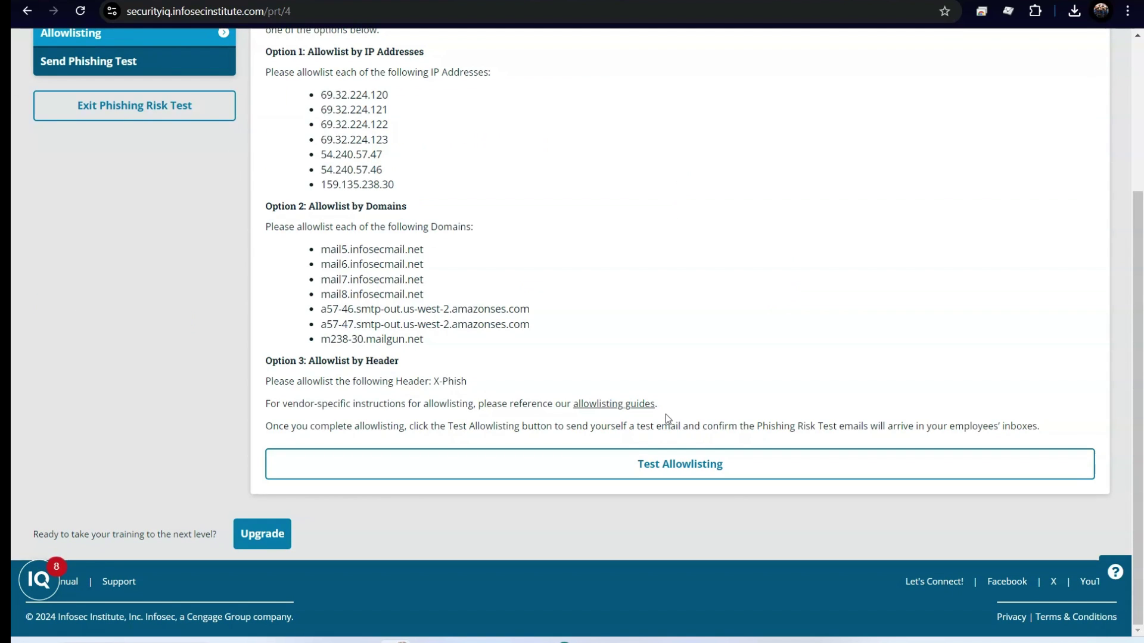
{"action": "scroll", "coordinate": [666, 414], "scroll_direction": "up", "scroll_amount": 4}
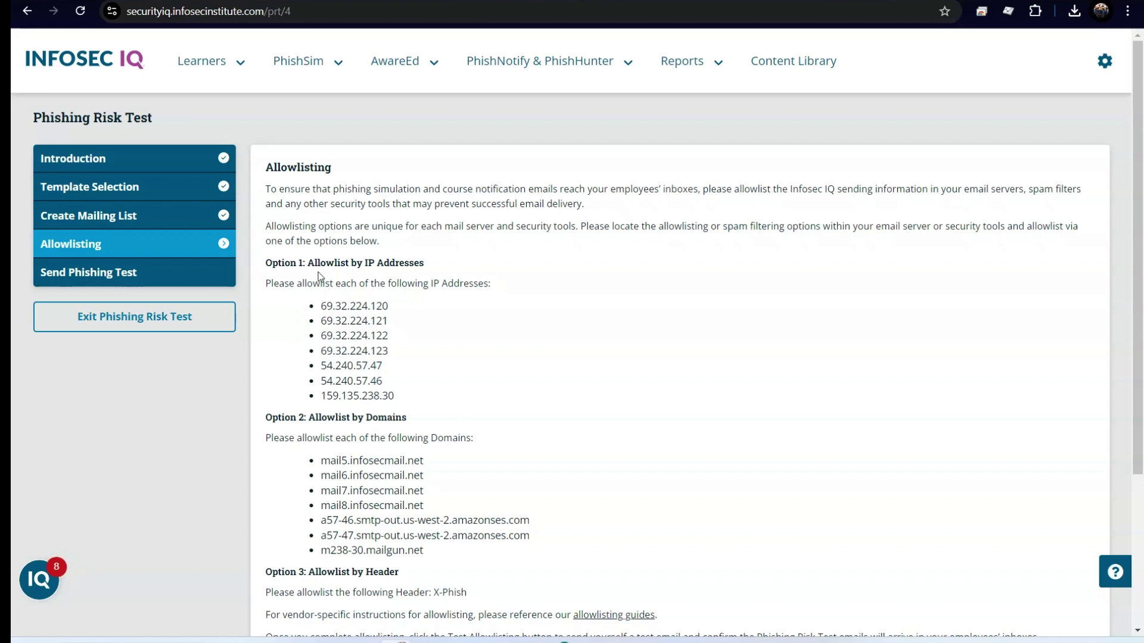
{"action": "left_click_drag", "start_coordinate": [367, 306], "coordinate": [385, 382]}
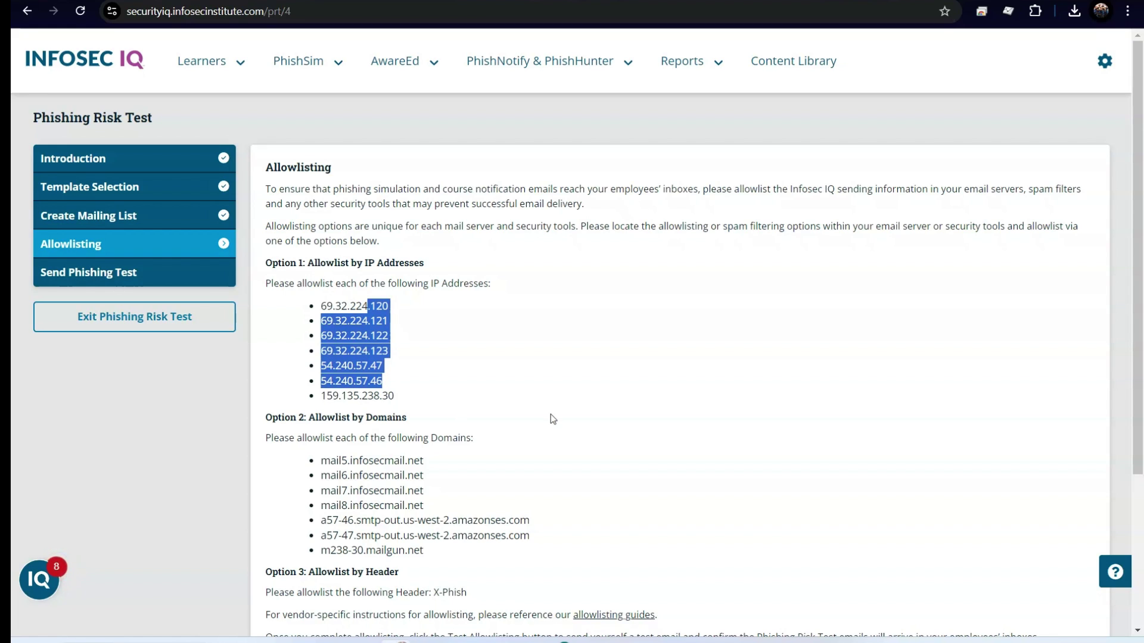
{"action": "scroll", "coordinate": [386, 379], "scroll_direction": "down", "scroll_amount": 4}
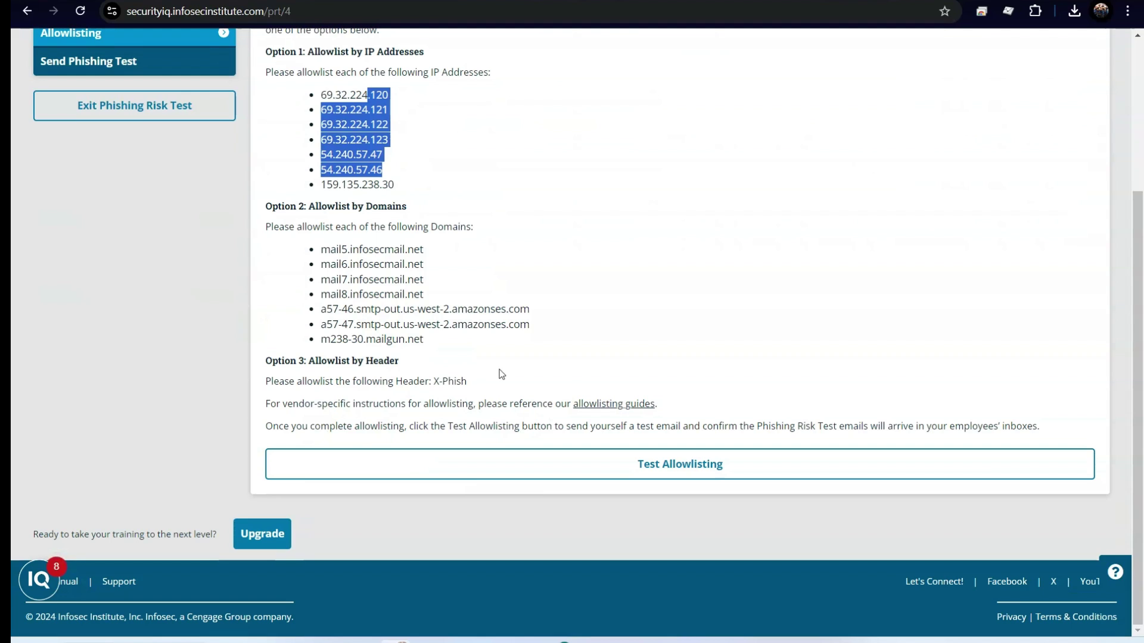
Step: Send the Test Allowlisting email and check the test recipient address under Check Your Inbox
{"action": "left_click", "coordinate": [704, 471]}
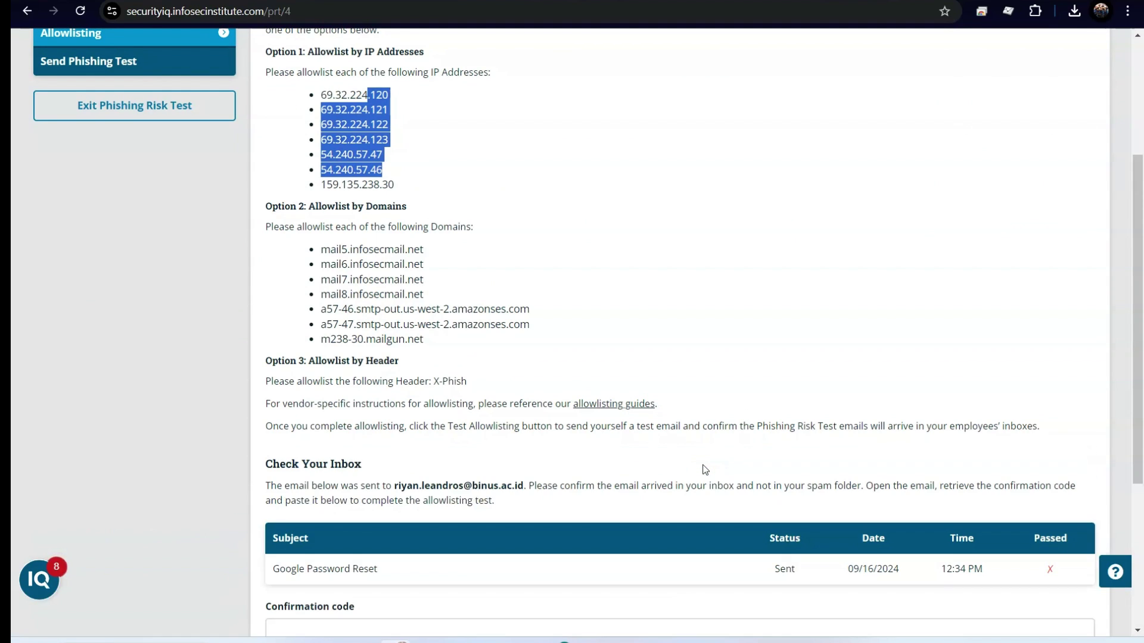
{"action": "scroll", "coordinate": [705, 472], "scroll_direction": "down", "scroll_amount": 3}
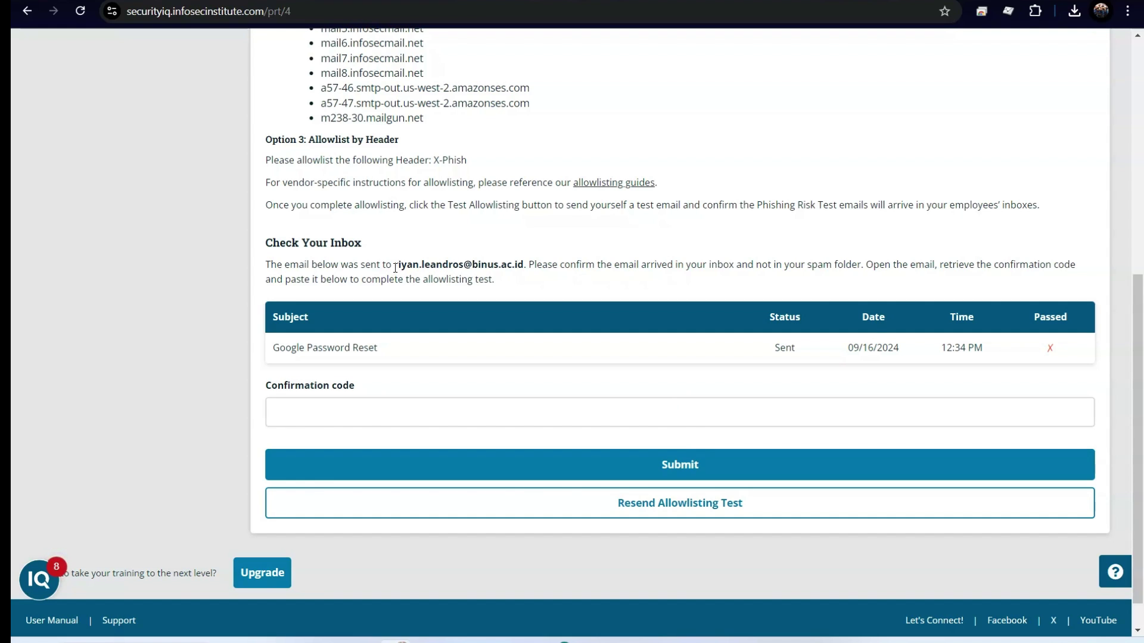
{"action": "left_click_drag", "start_coordinate": [395, 266], "coordinate": [538, 266]}
{"action": "scroll", "coordinate": [538, 267], "scroll_direction": "up", "scroll_amount": 3}
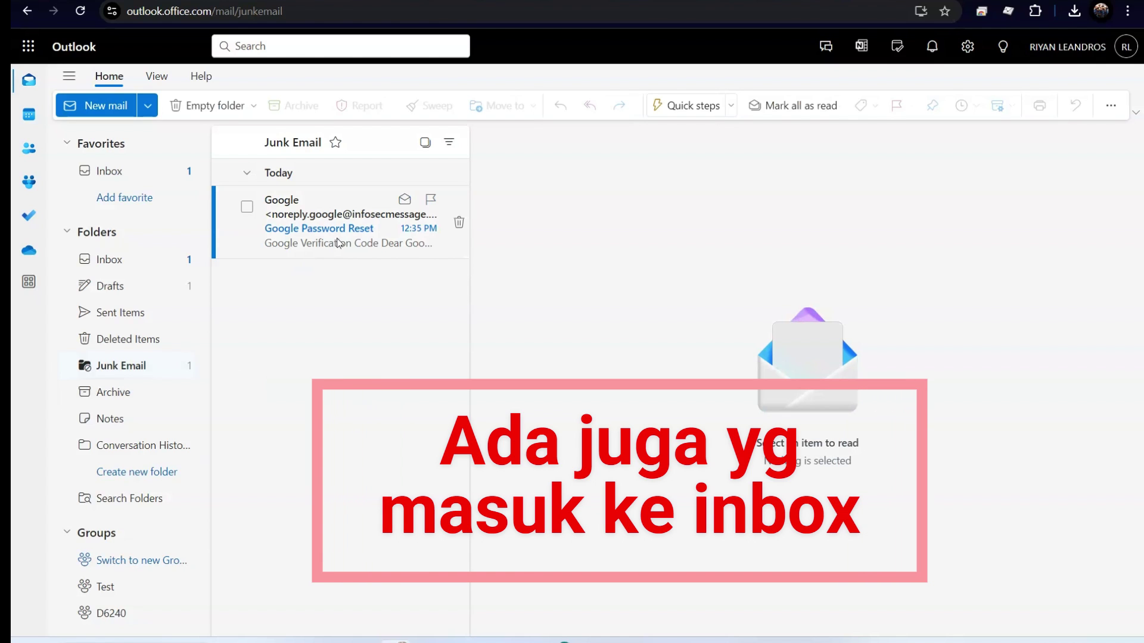
Step: Open the Google Password Reset junk email and visit its reset link despite the security warning
{"action": "left_click", "coordinate": [306, 234]}
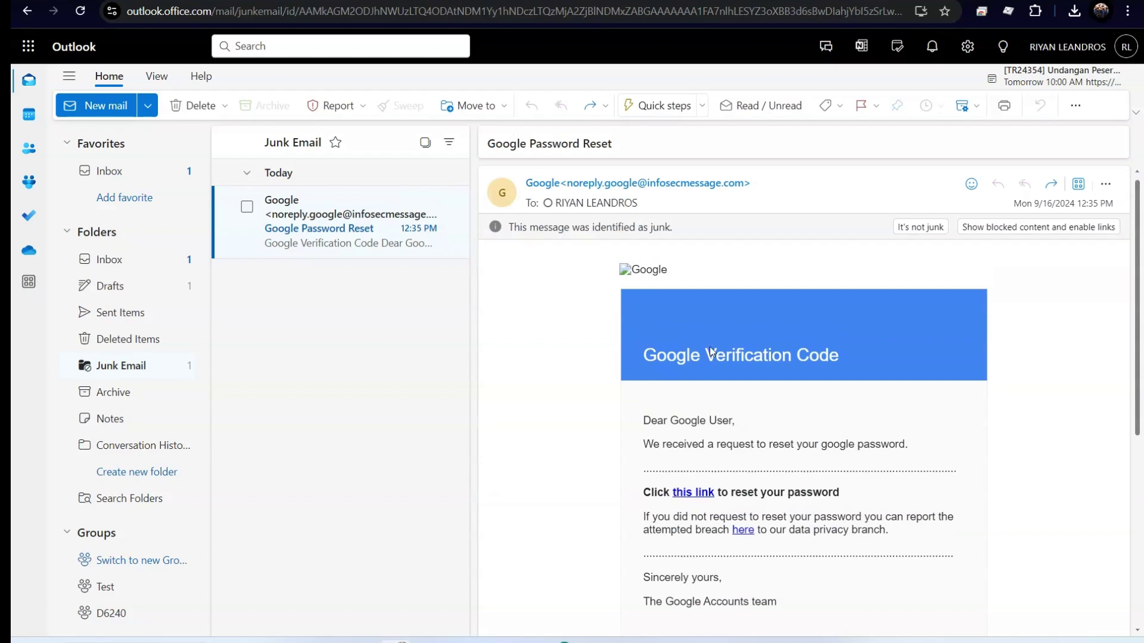
{"action": "scroll", "coordinate": [742, 431], "scroll_direction": "down", "scroll_amount": 1}
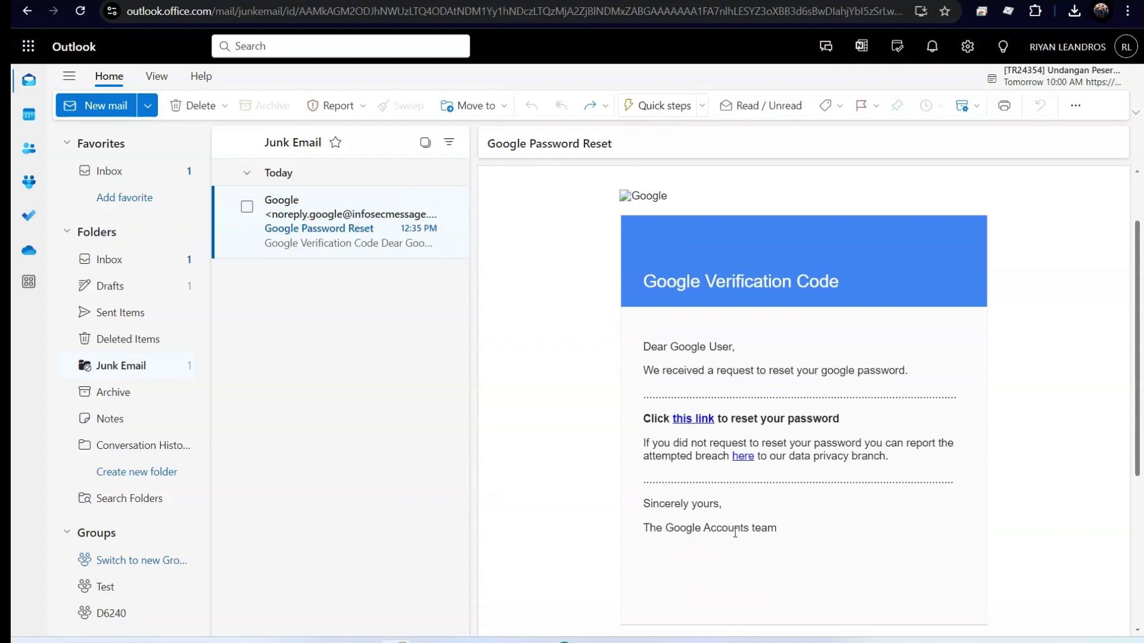
{"action": "mouse_move", "coordinate": [699, 423]}
{"action": "left_click", "coordinate": [698, 423]}
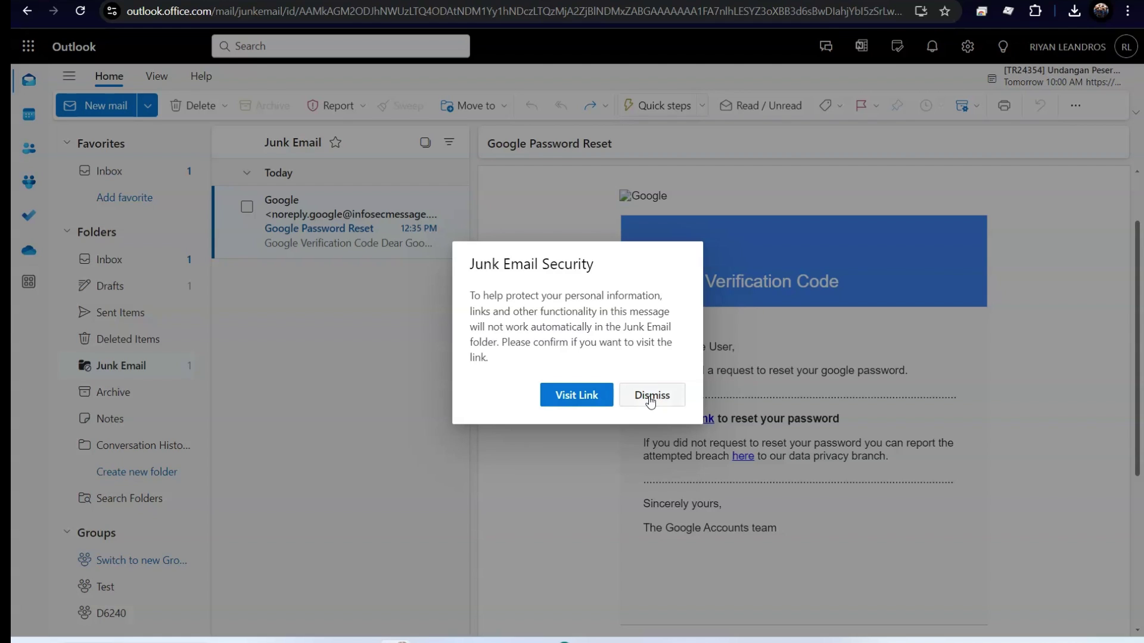
{"action": "left_click", "coordinate": [578, 395]}
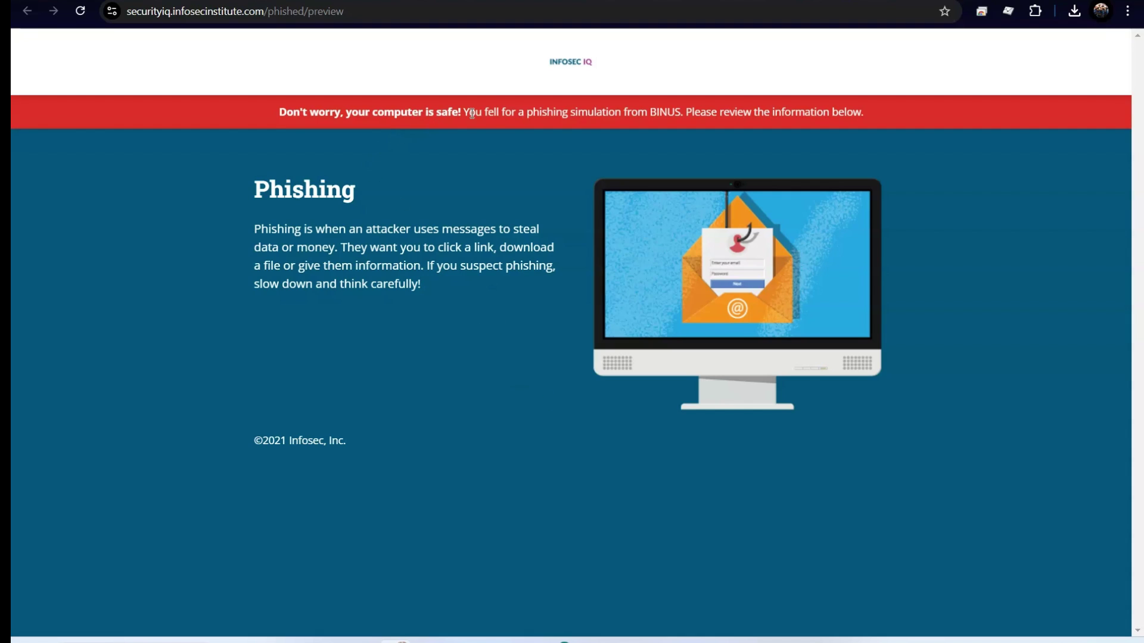
Step: Read the 'You fell for a phishing simulation' banner and its explanation on the landing page
{"action": "double_click", "coordinate": [657, 115]}
{"action": "left_click_drag", "start_coordinate": [772, 112], "coordinate": [807, 111]}
{"action": "left_click_drag", "start_coordinate": [363, 441], "coordinate": [501, 338]}
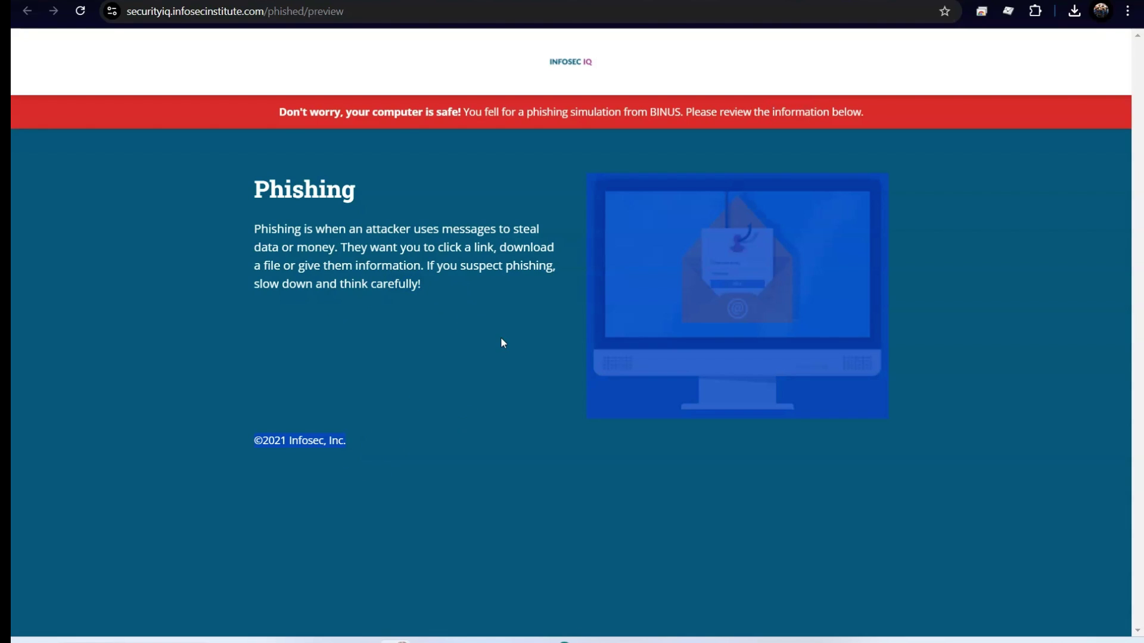
{"action": "left_click", "coordinate": [974, 223]}
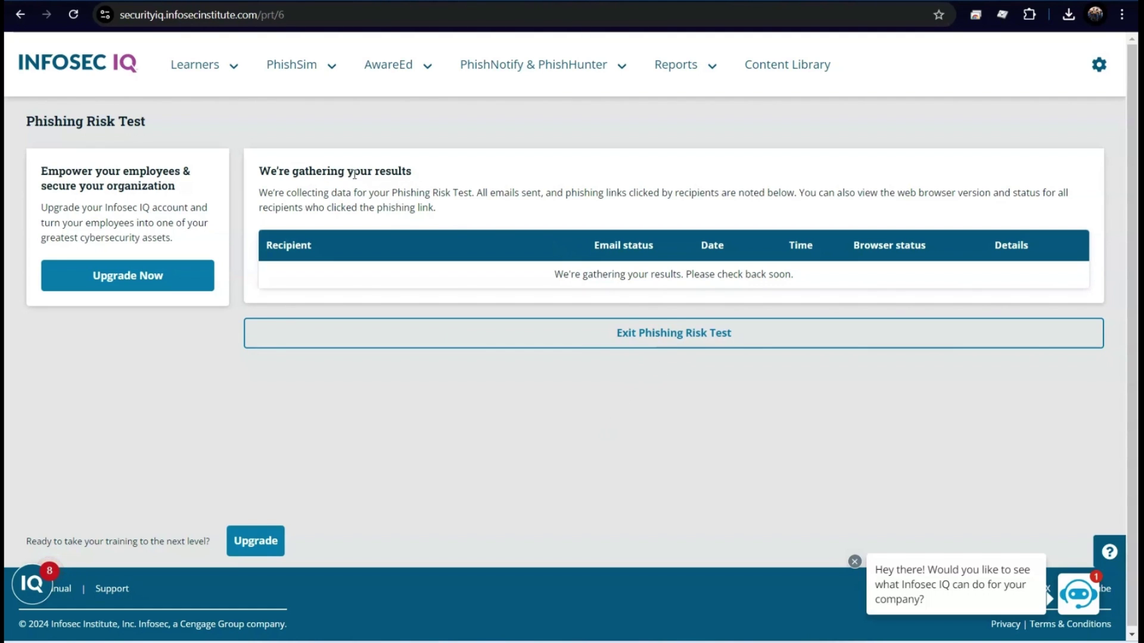
Step: Leave the still-gathering results page to reach the dashboard's Phishing Risk Test Sep 16, 2024 campaign
{"action": "left_click_drag", "start_coordinate": [415, 180], "coordinate": [277, 172]}
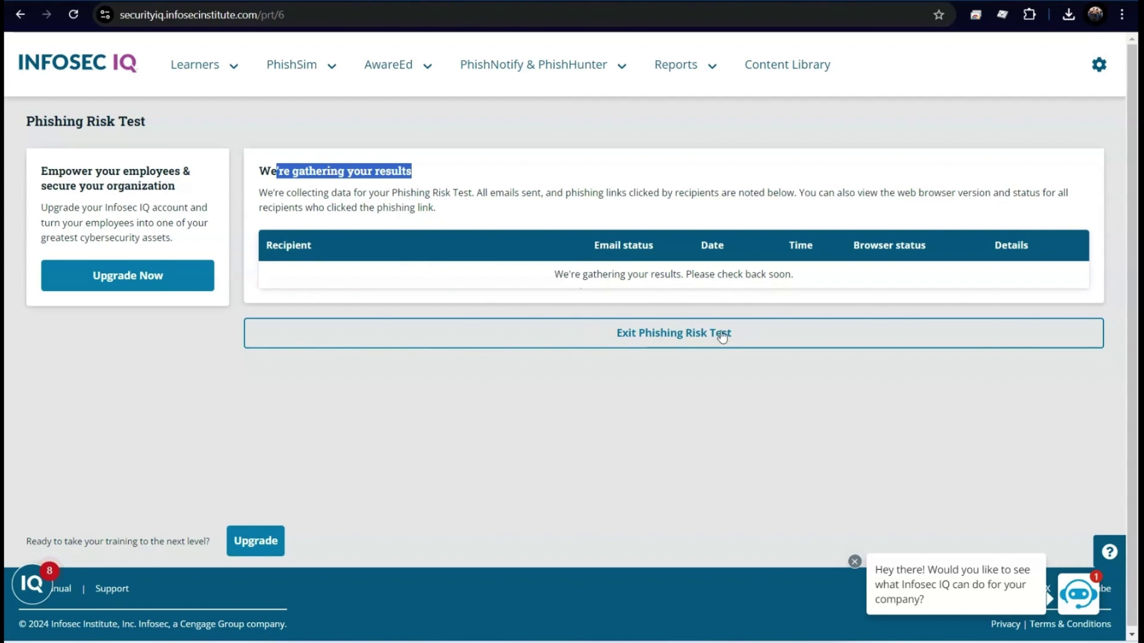
{"action": "left_click", "coordinate": [670, 339]}
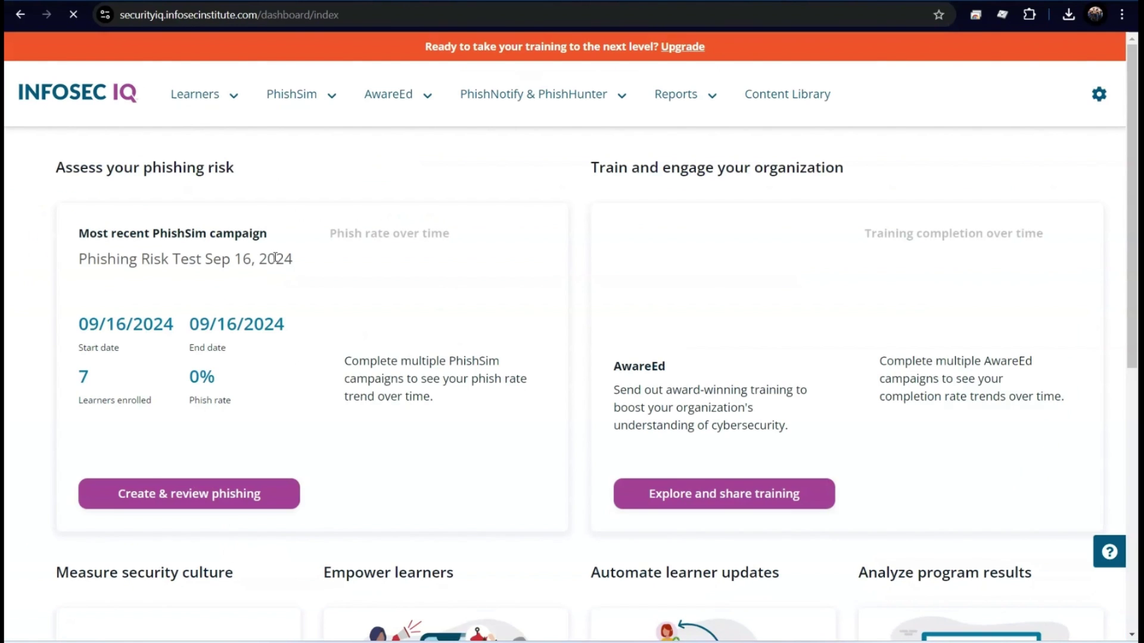